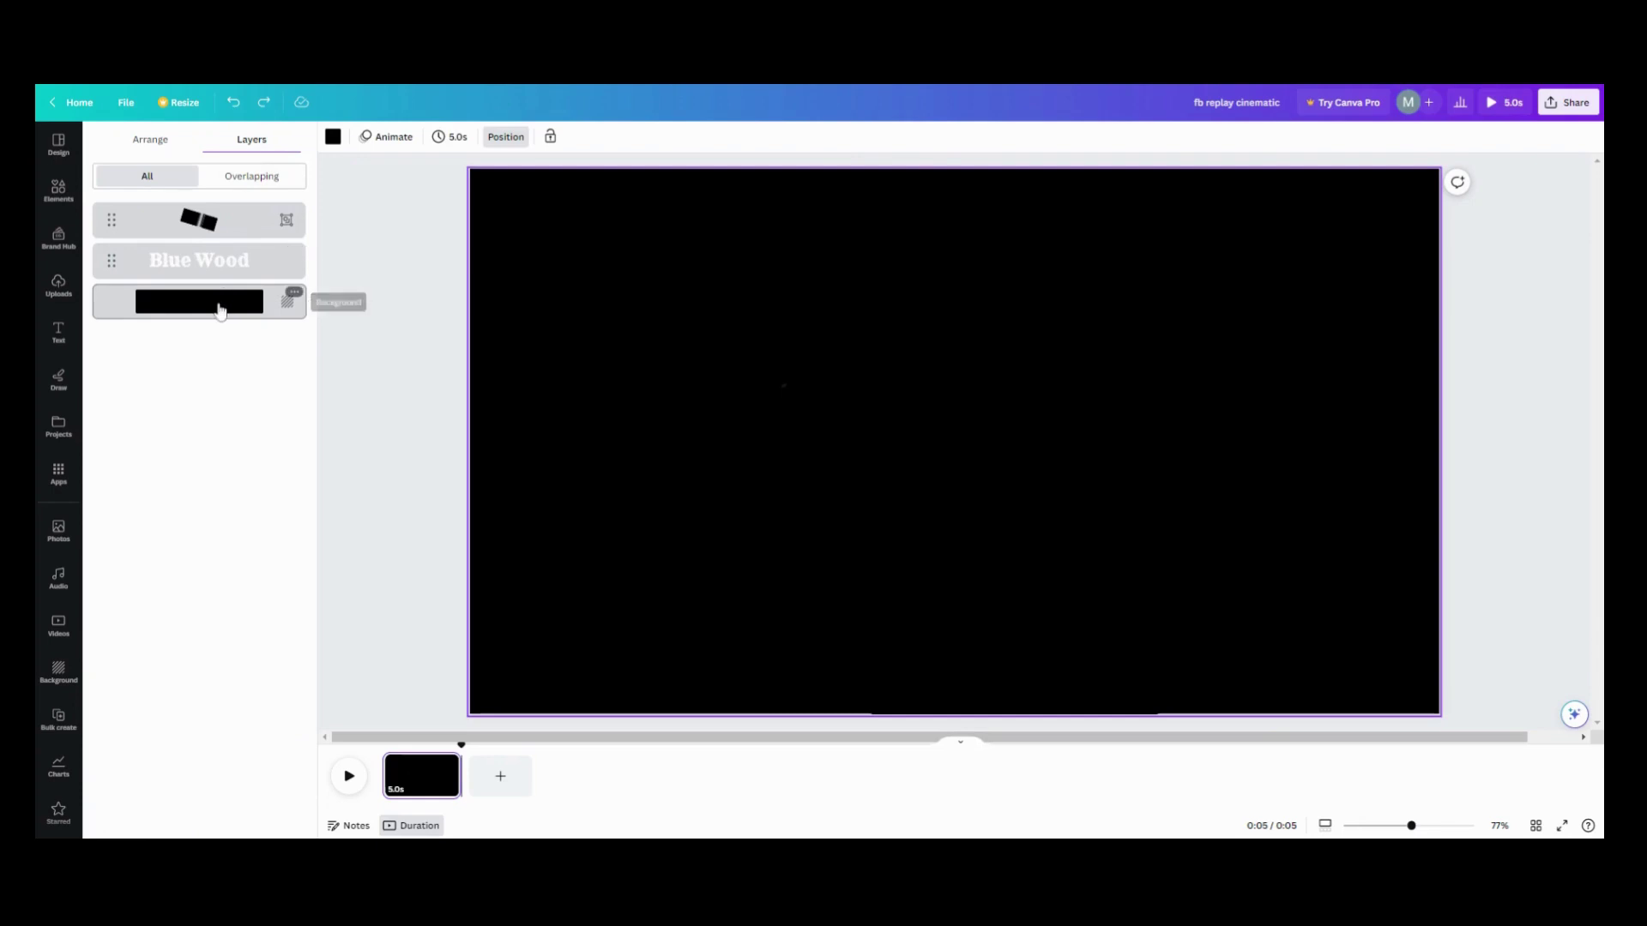
Make page 1's background white and rotate the gradient strip group to about 136°.
left_click(220, 310)
left_click(333, 136)
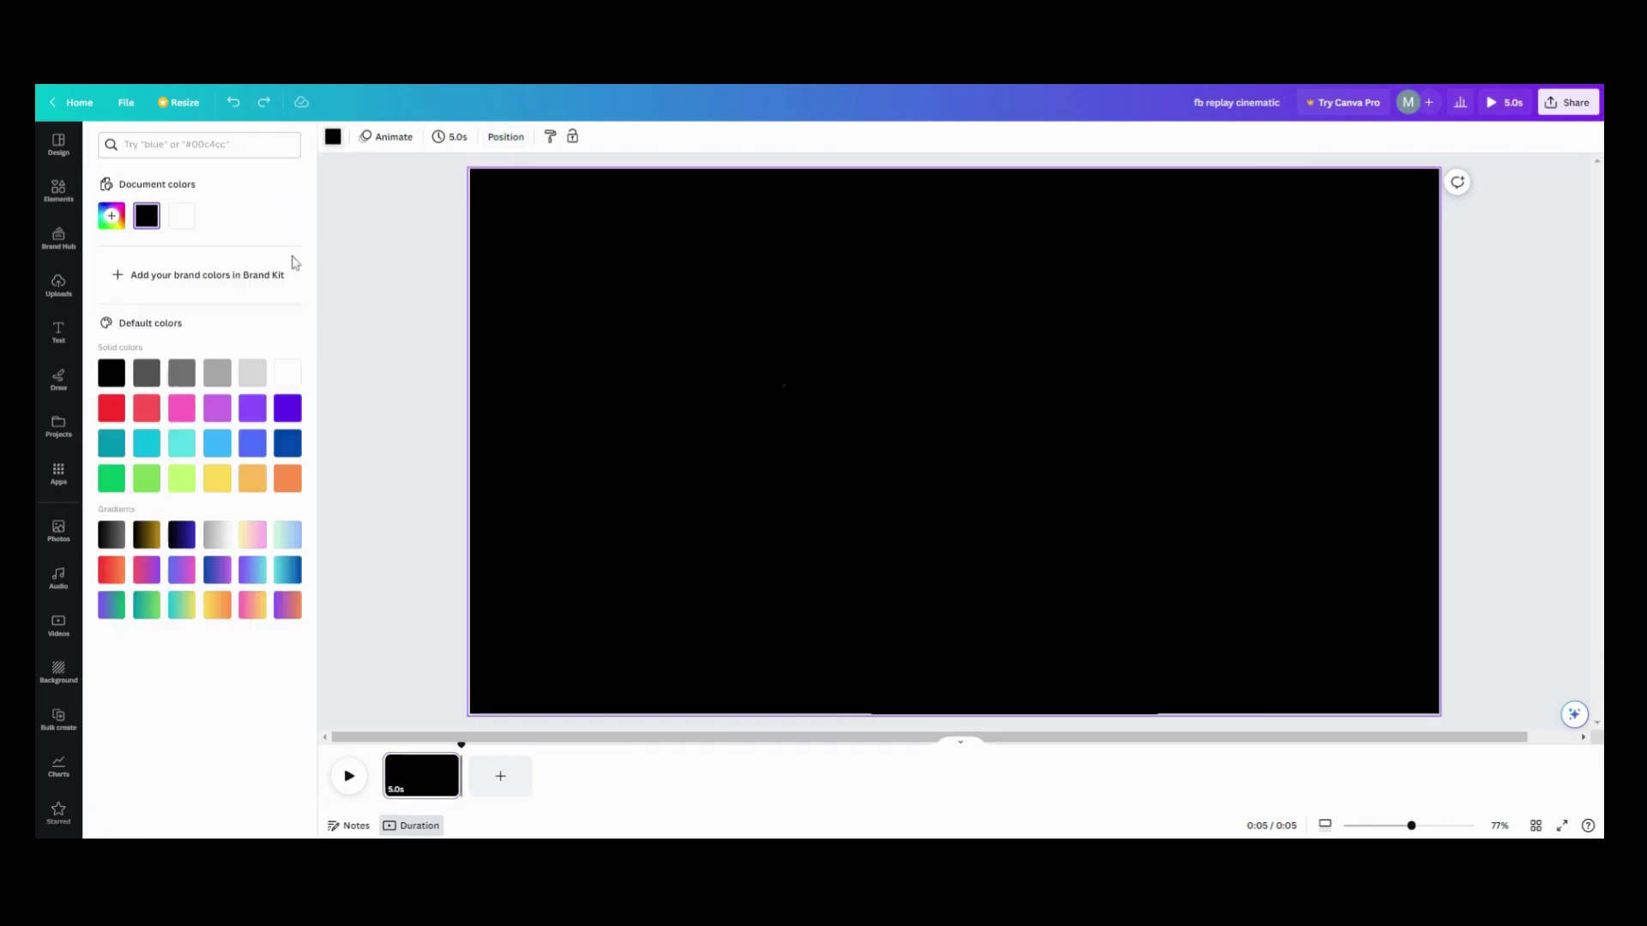
left_click(182, 217)
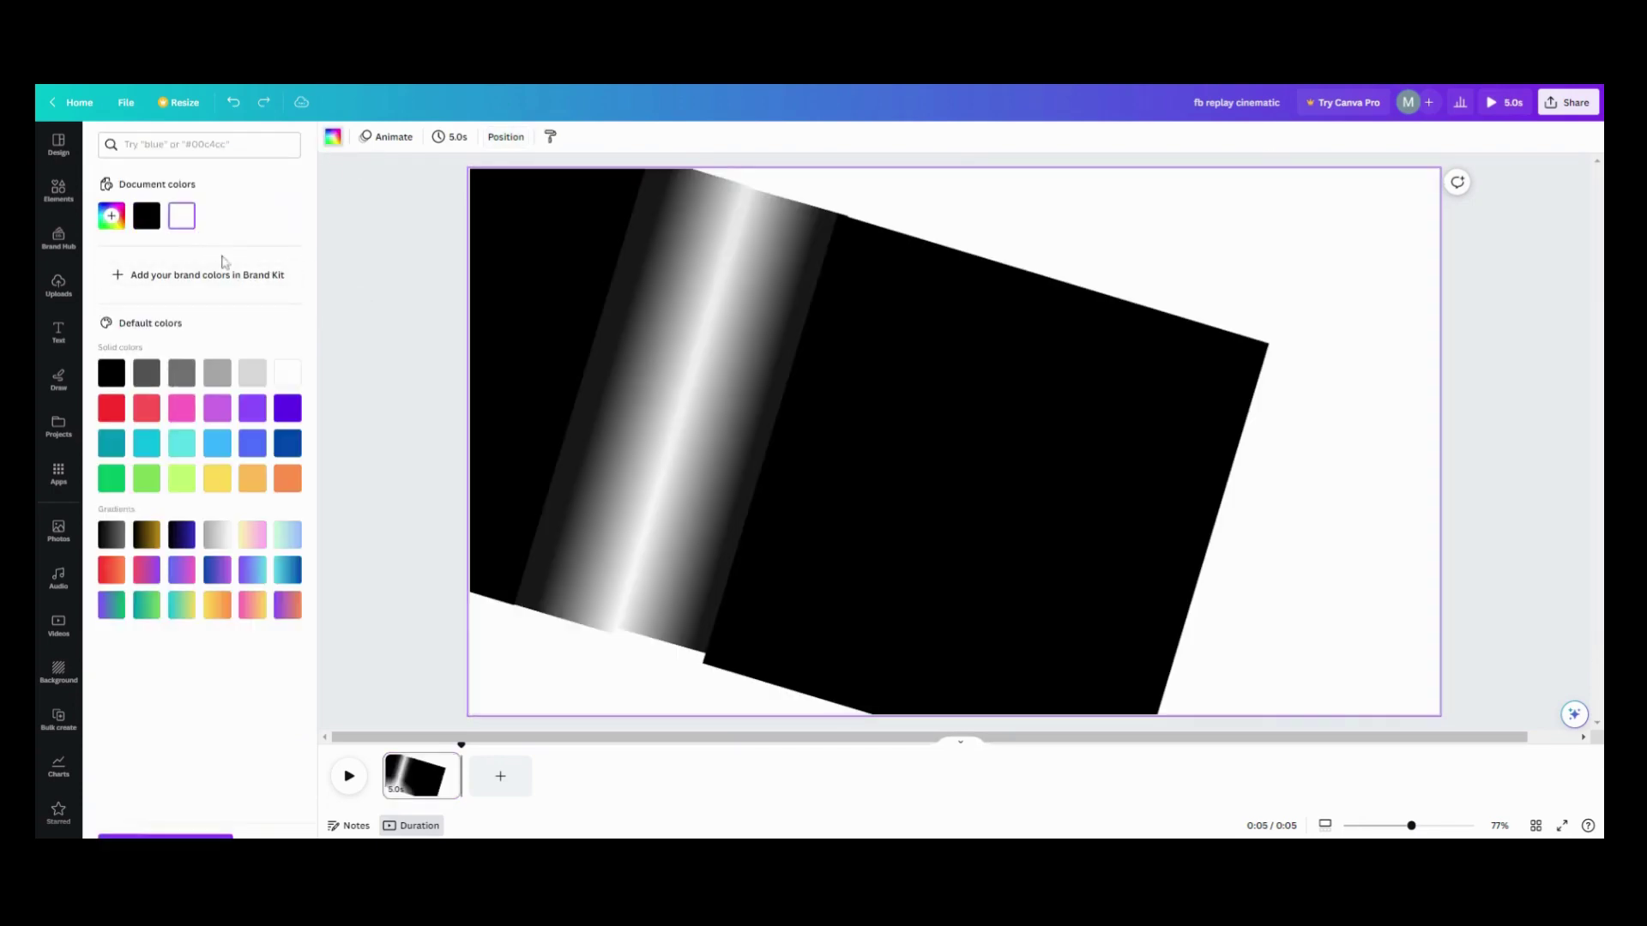
left_click(681, 425)
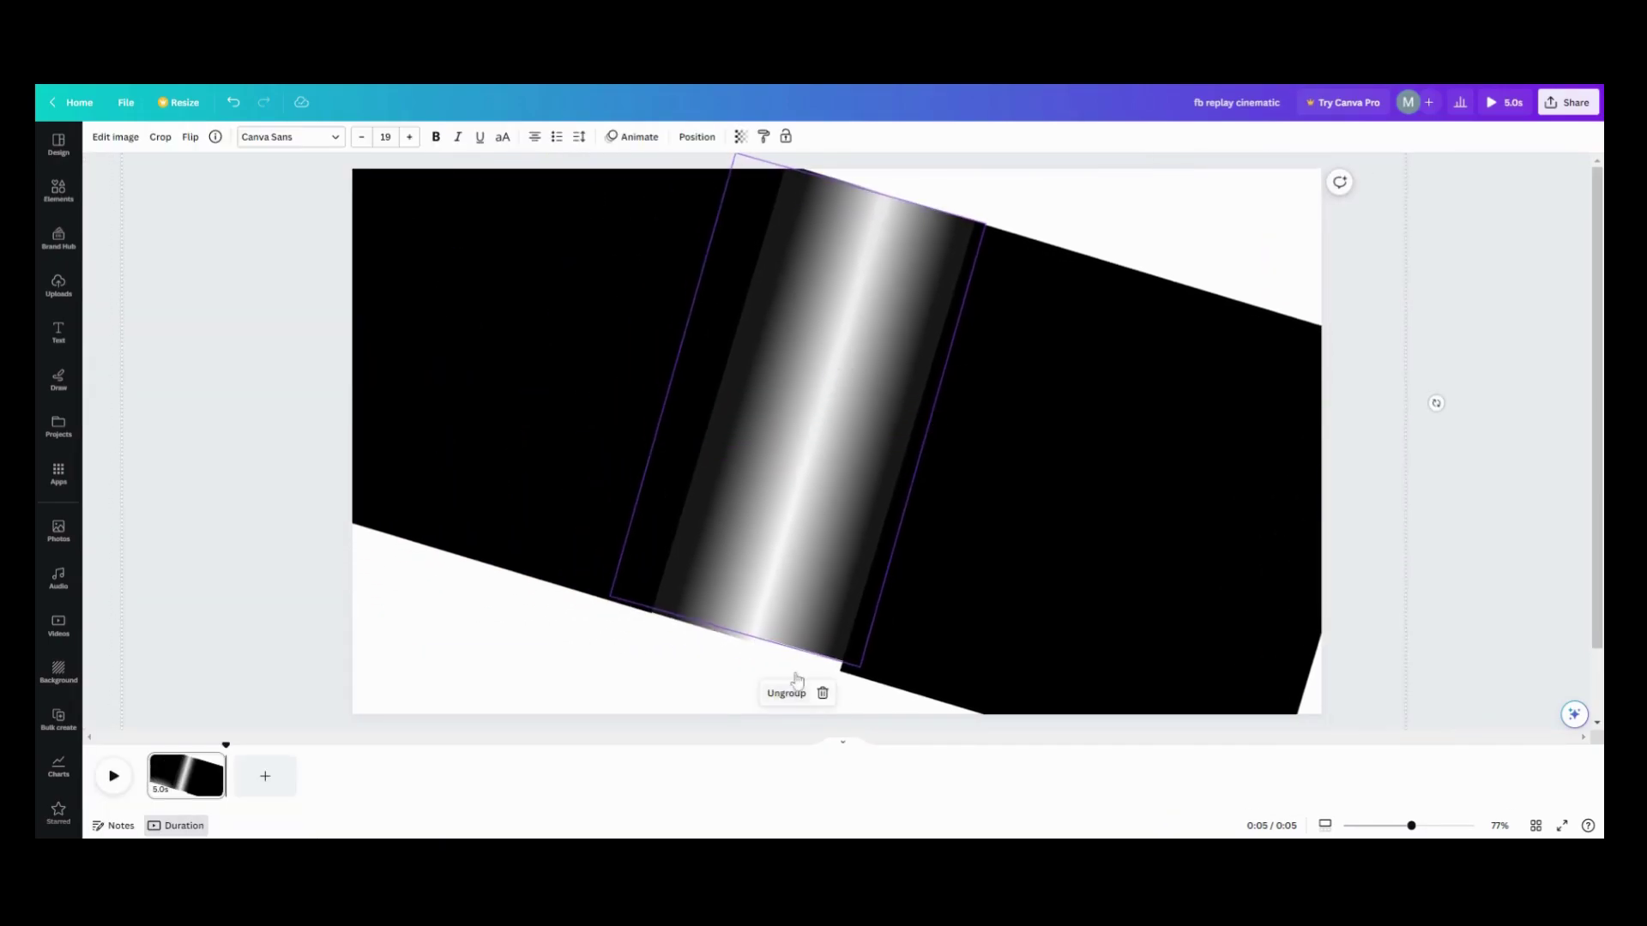
left_click_drag(1437, 406, 654, 515)
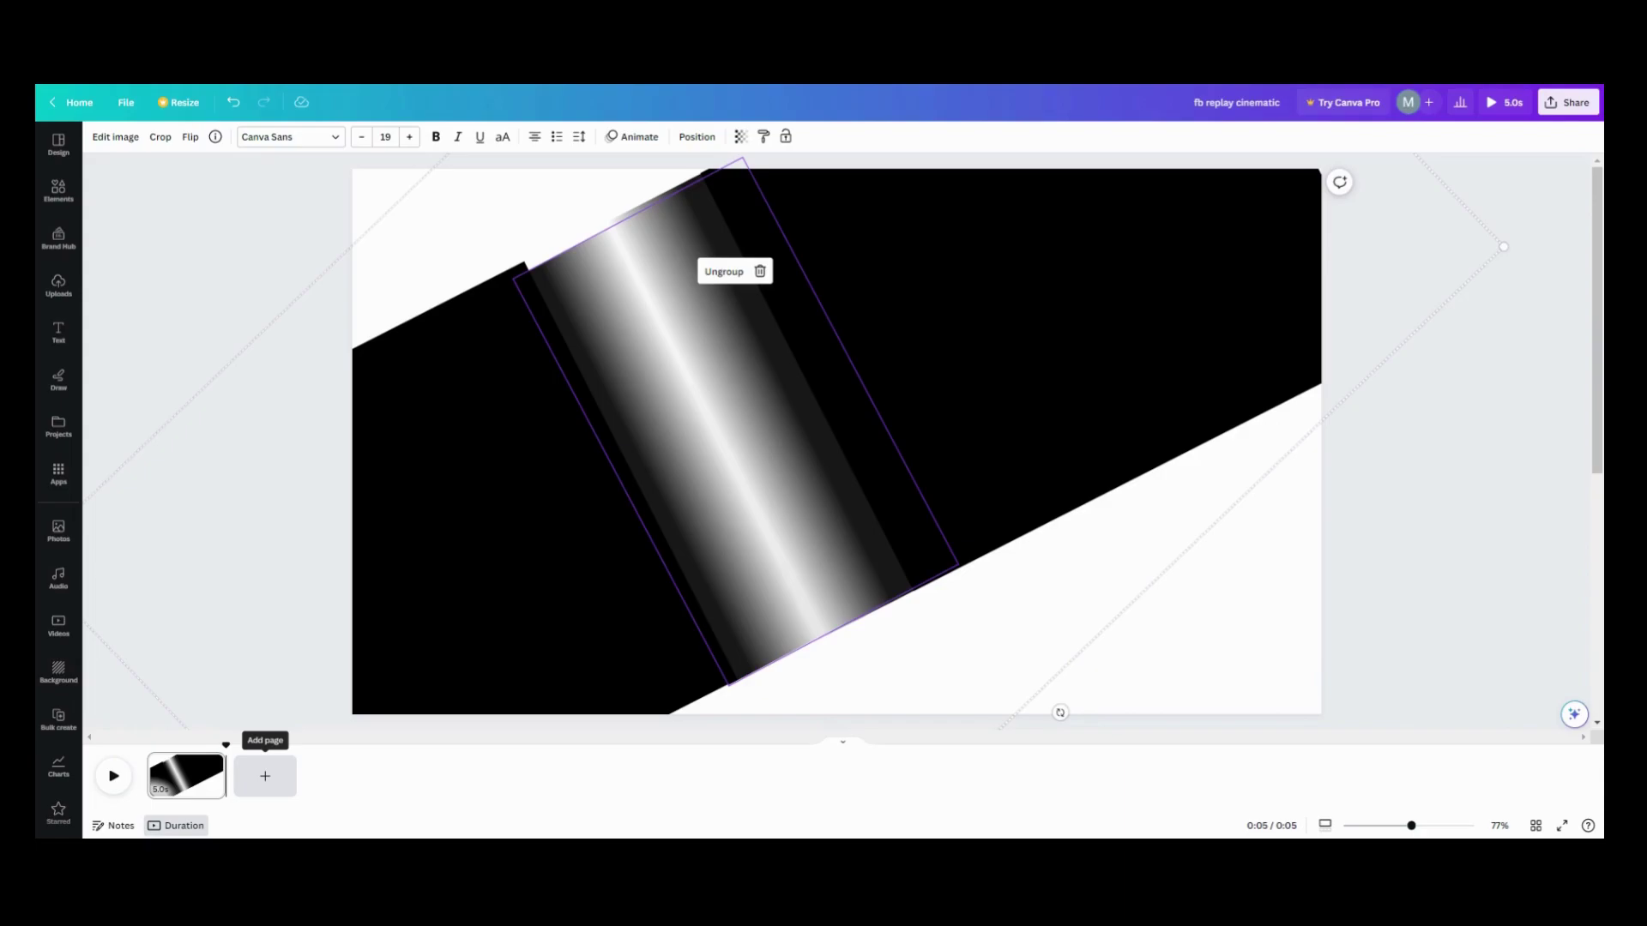
Add a blank second page with the congratulations font combination, ungrouped into separate text boxes.
left_click(275, 779)
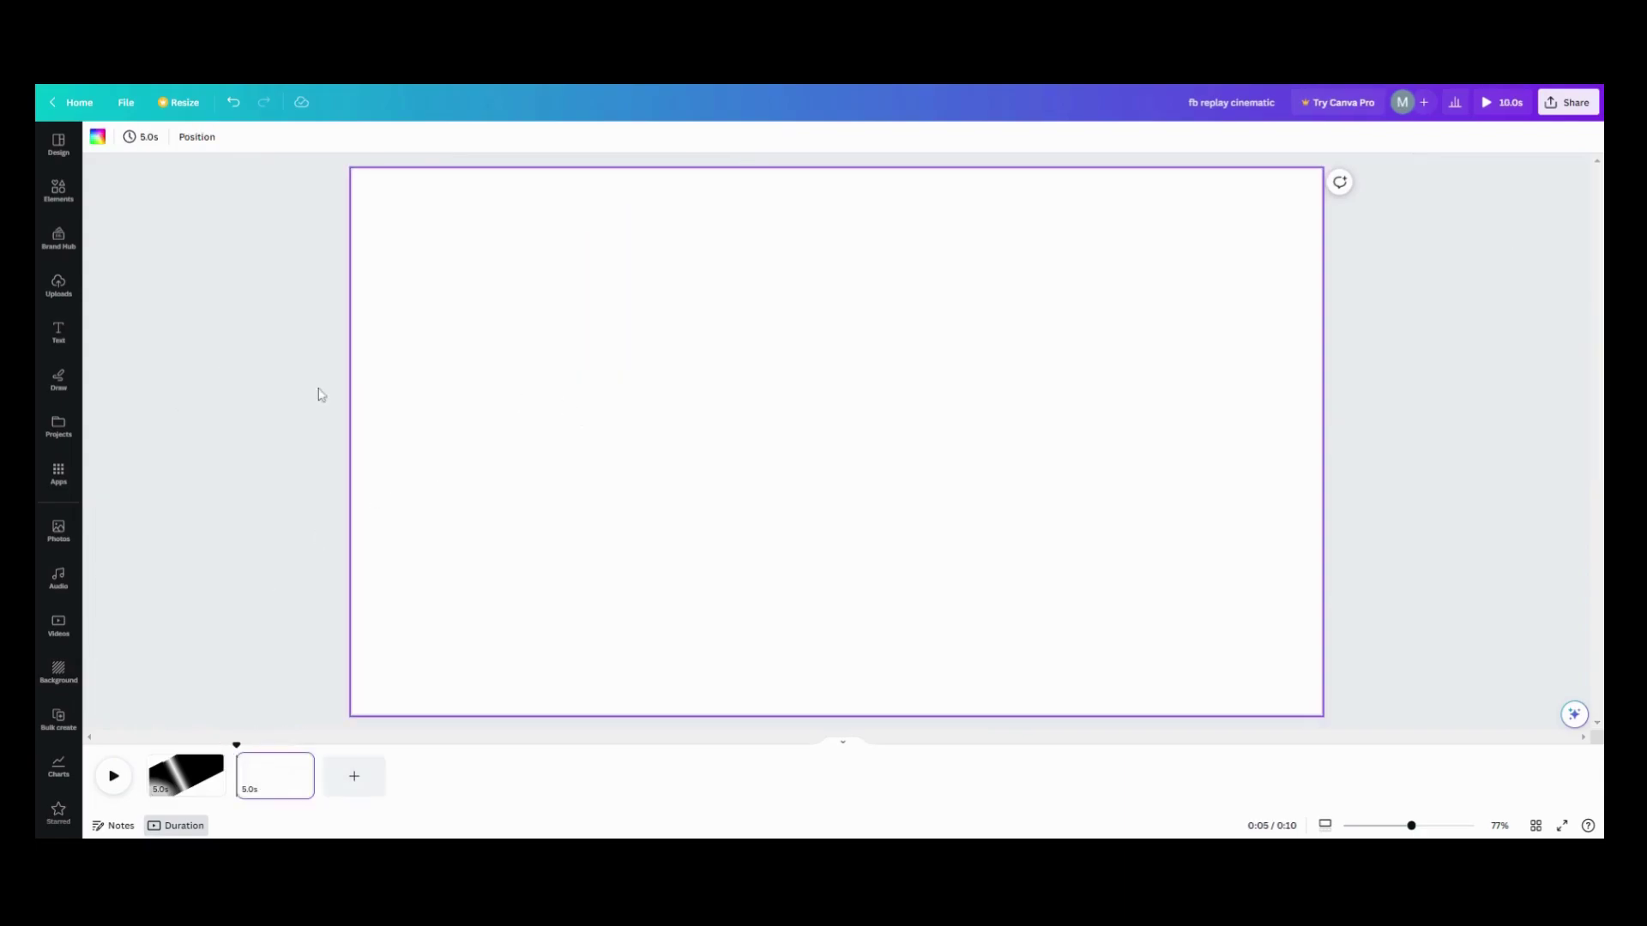
left_click(58, 332)
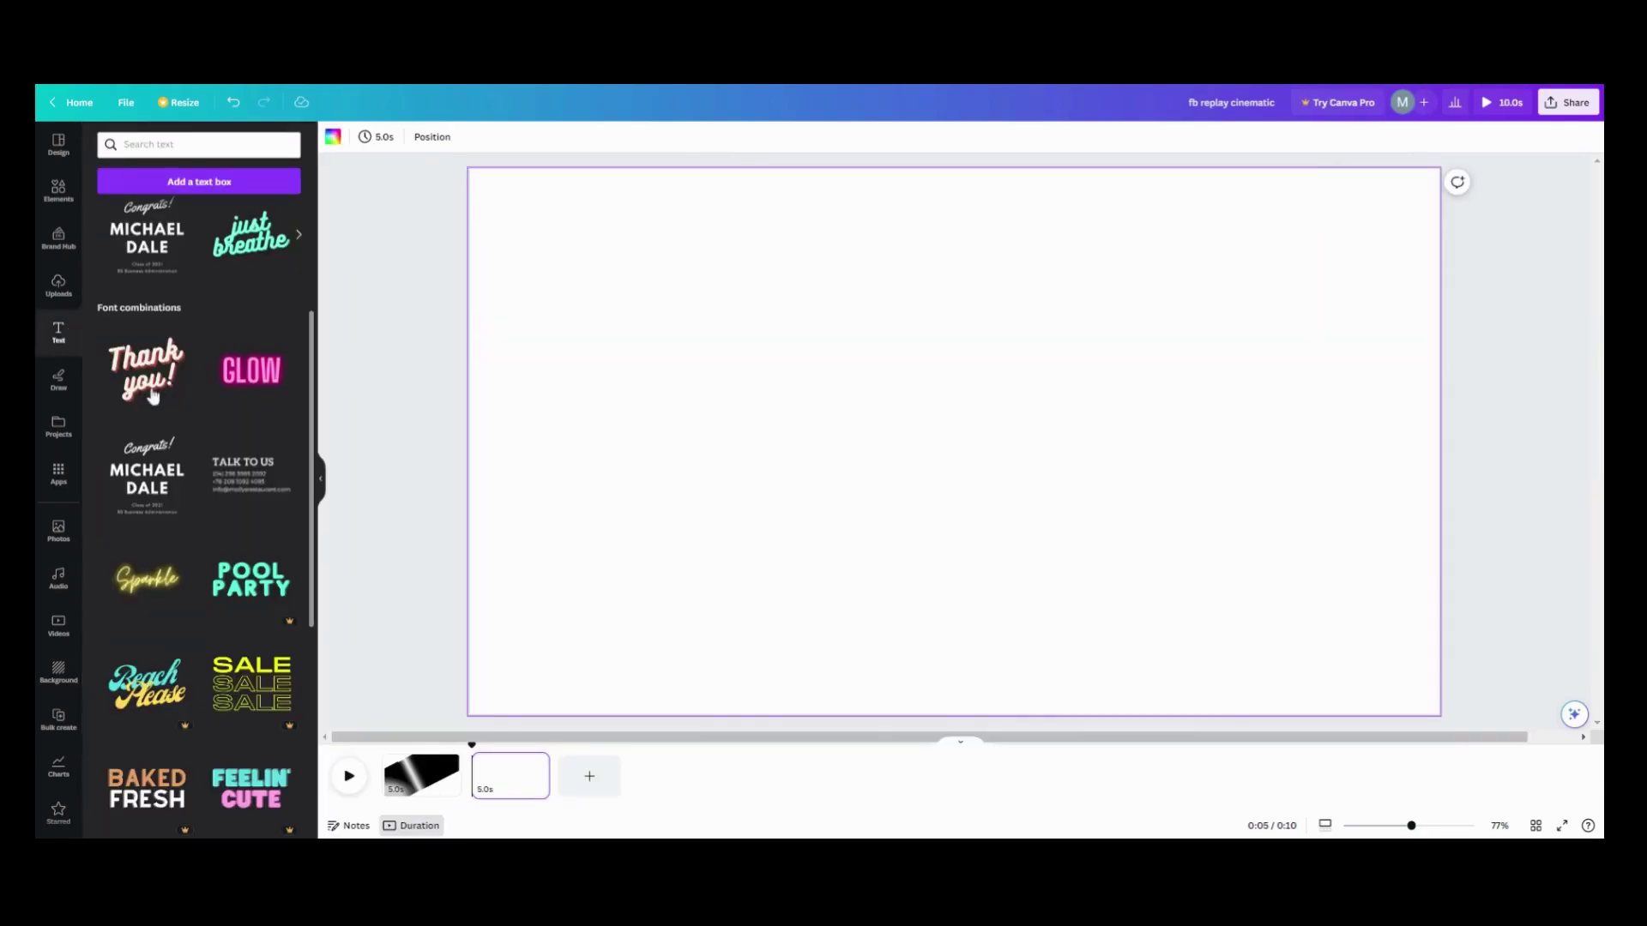
left_click(150, 493)
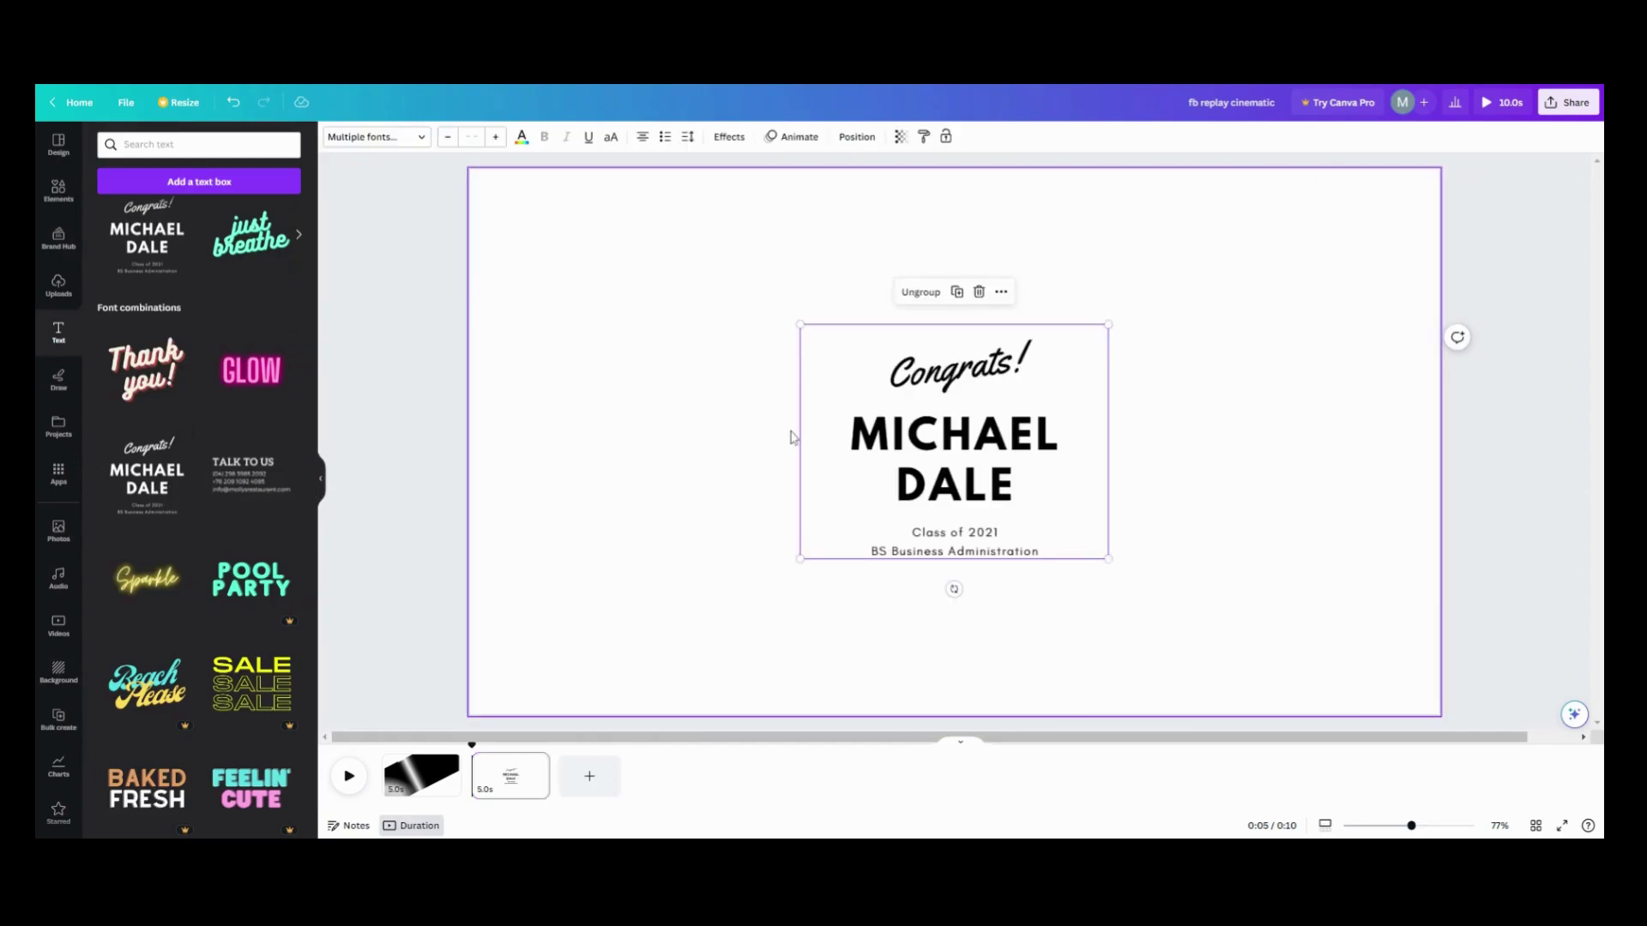
left_click(1001, 292)
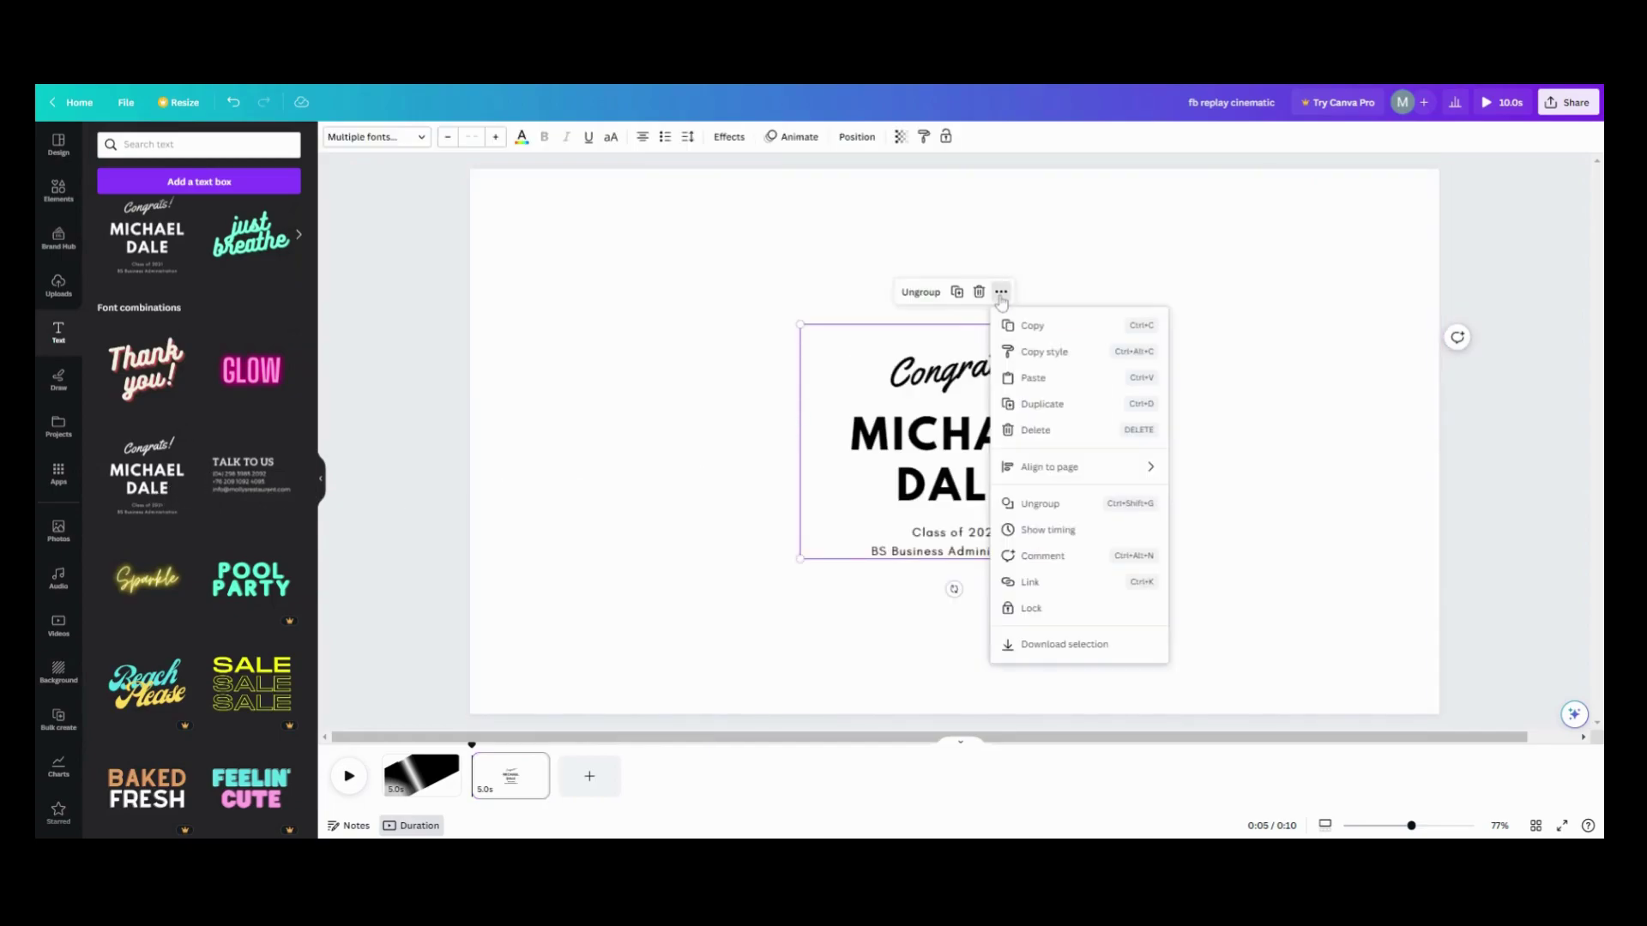
left_click(916, 294)
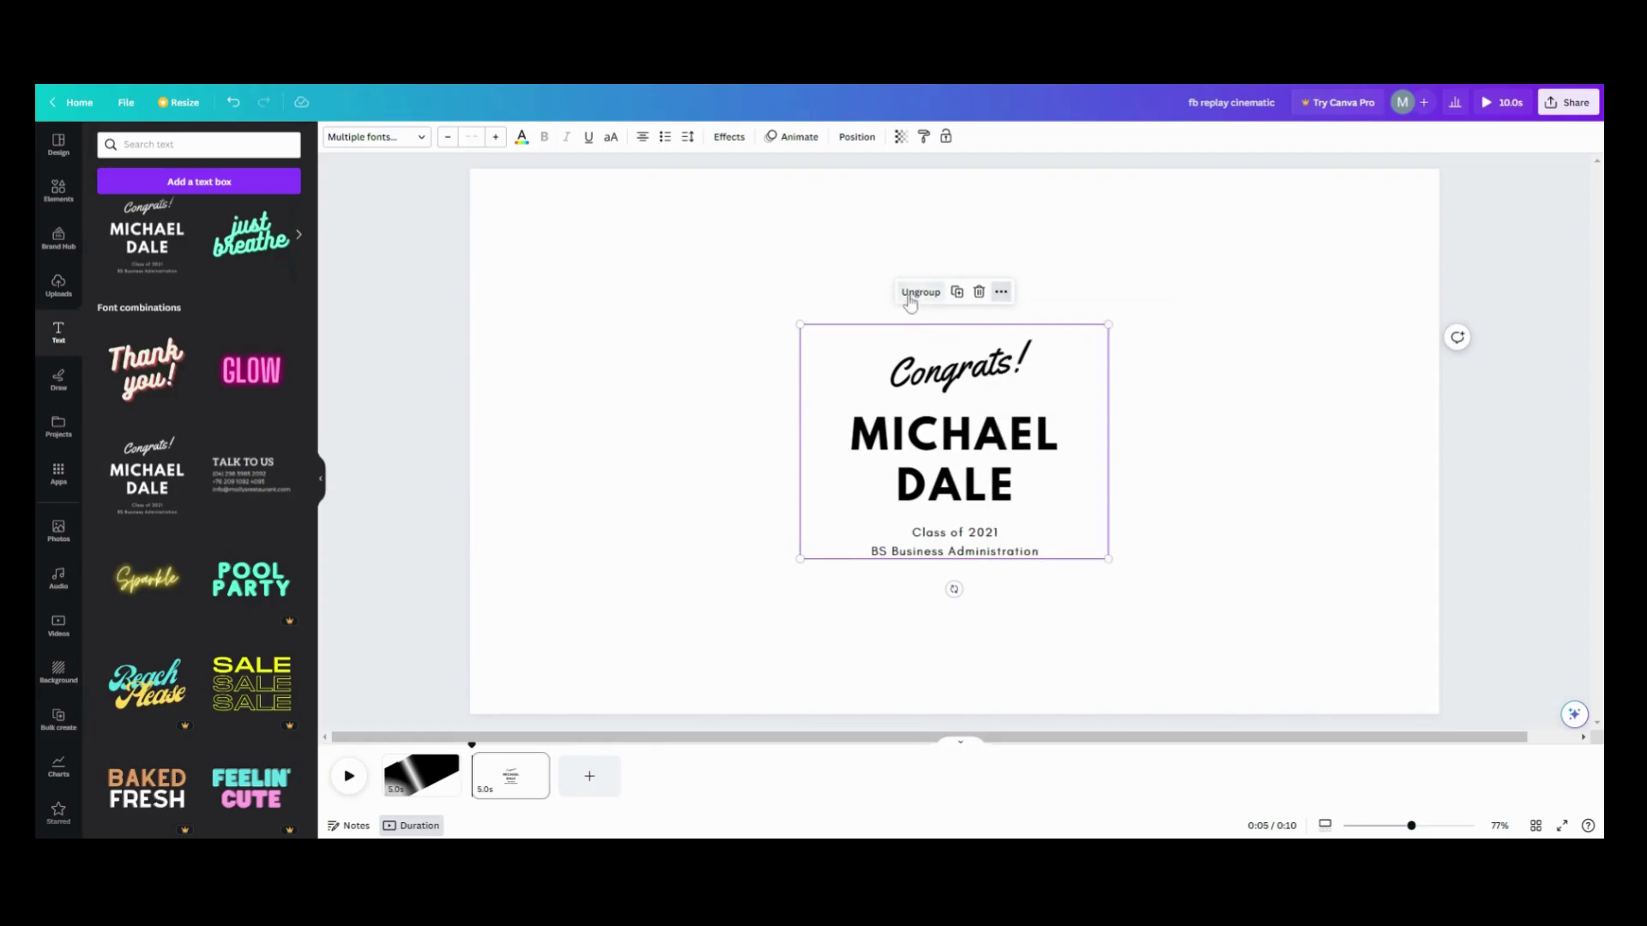
Delete the Congrats and Class of 2021 text boxes, leaving only the name heading.
left_click(1131, 382)
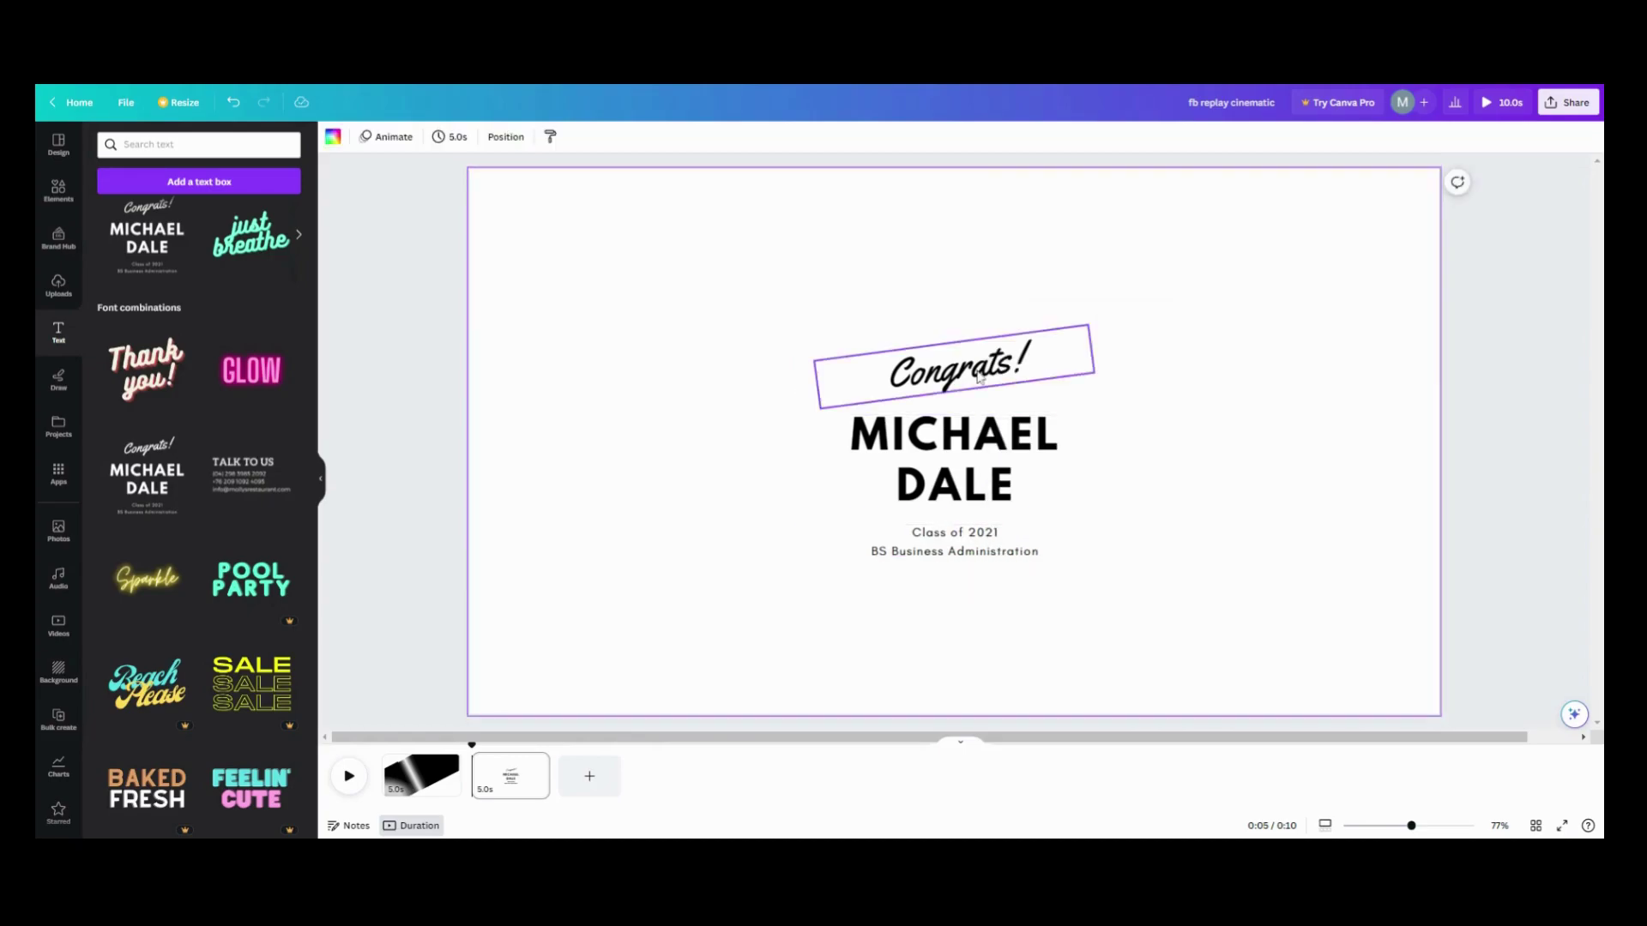
left_click(961, 361)
left_click(953, 306)
left_click(982, 556)
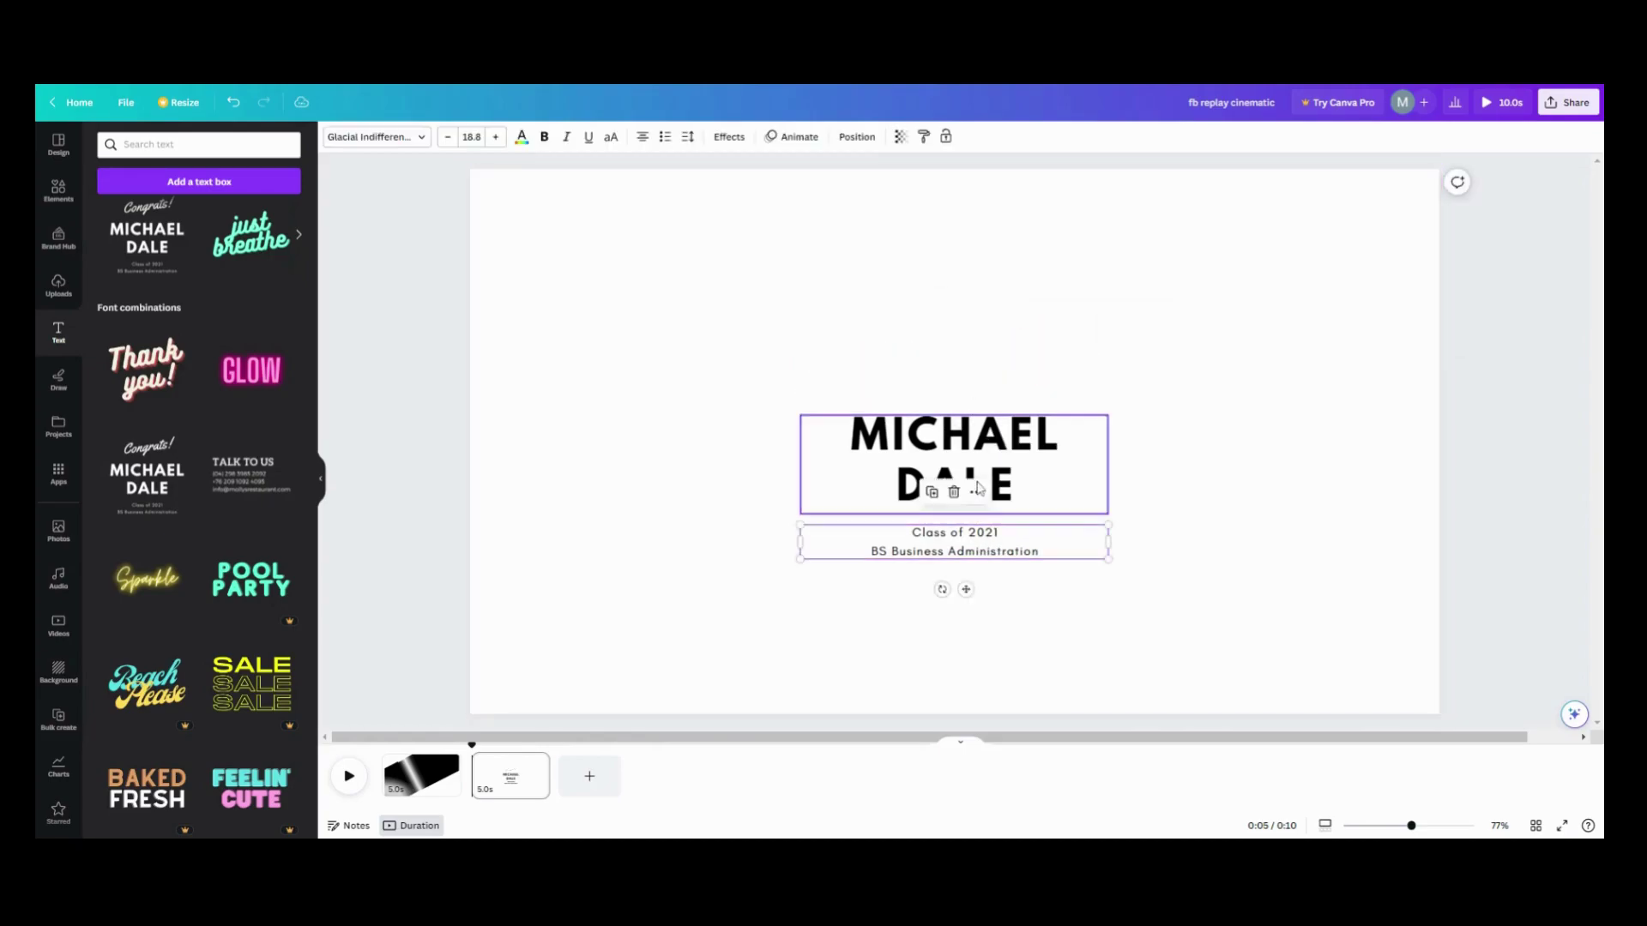
key("Delete")
Enlarge the name heading to 86.5 and push it partly off the top-right edge.
left_click(959, 489)
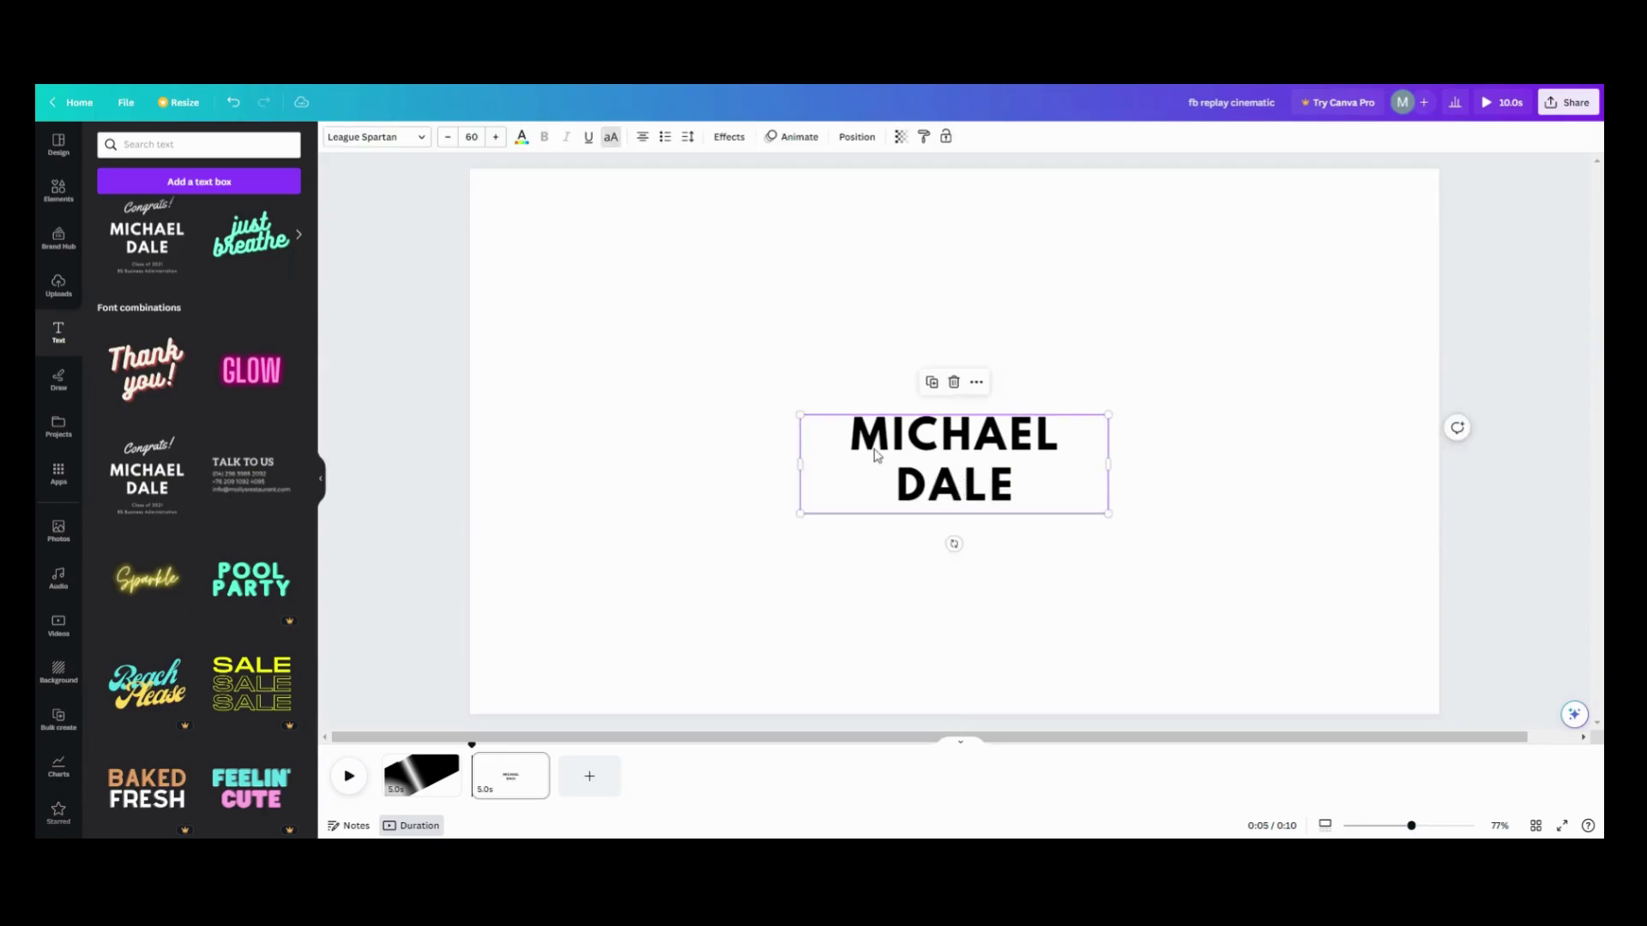
left_click_drag(800, 416, 667, 342)
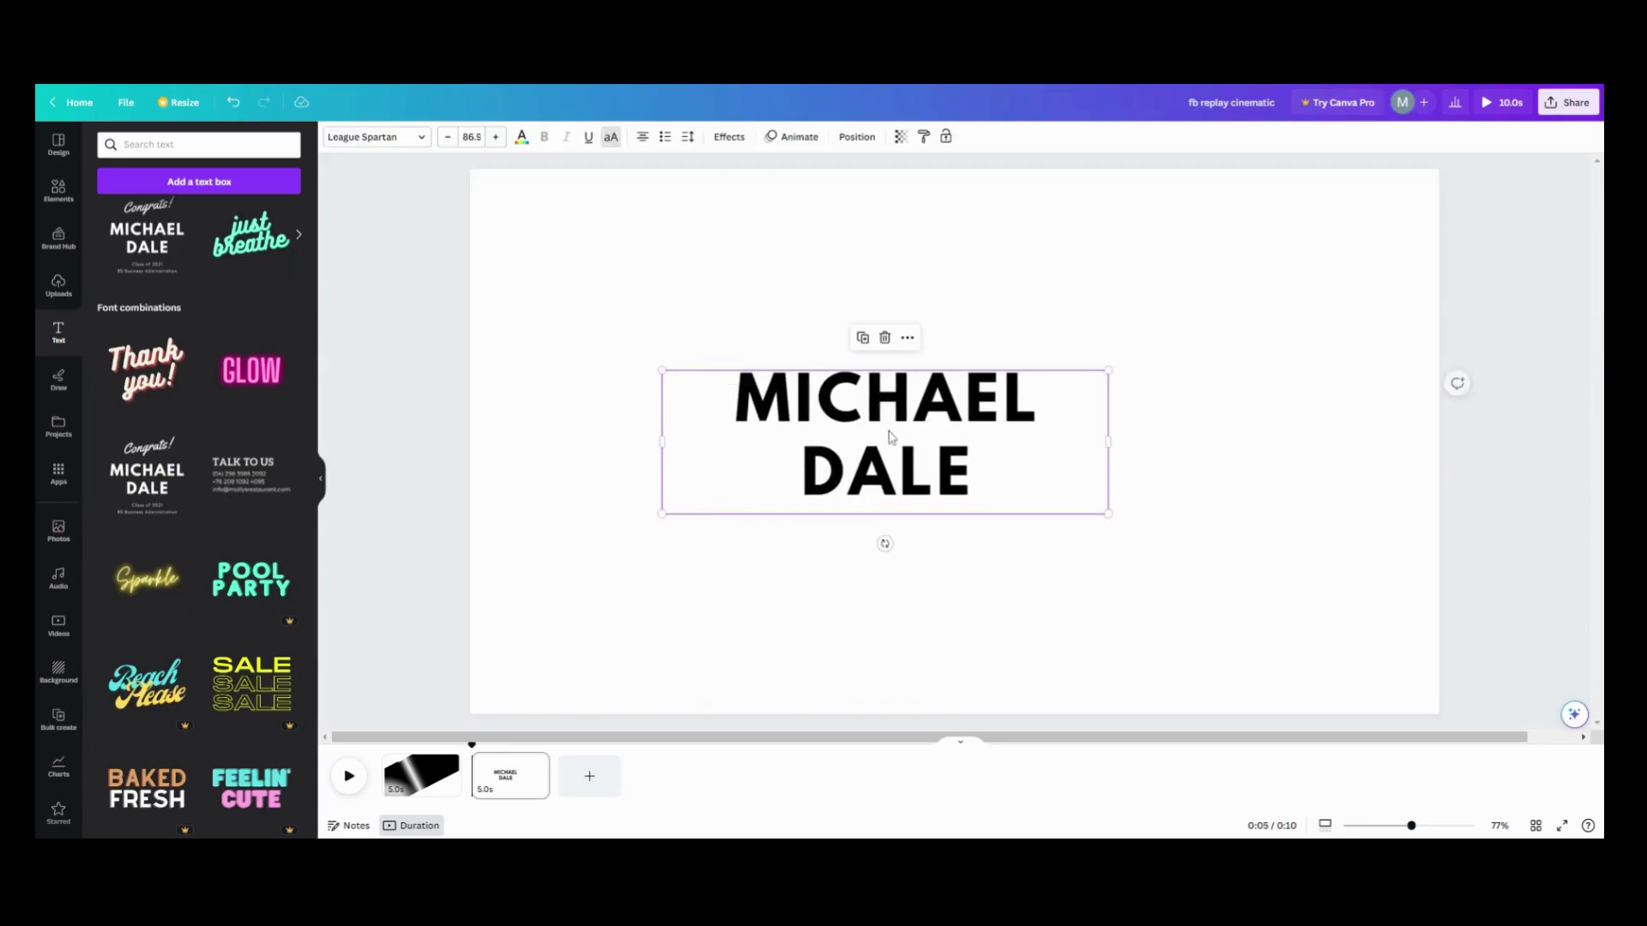
left_click_drag(898, 403, 1257, 194)
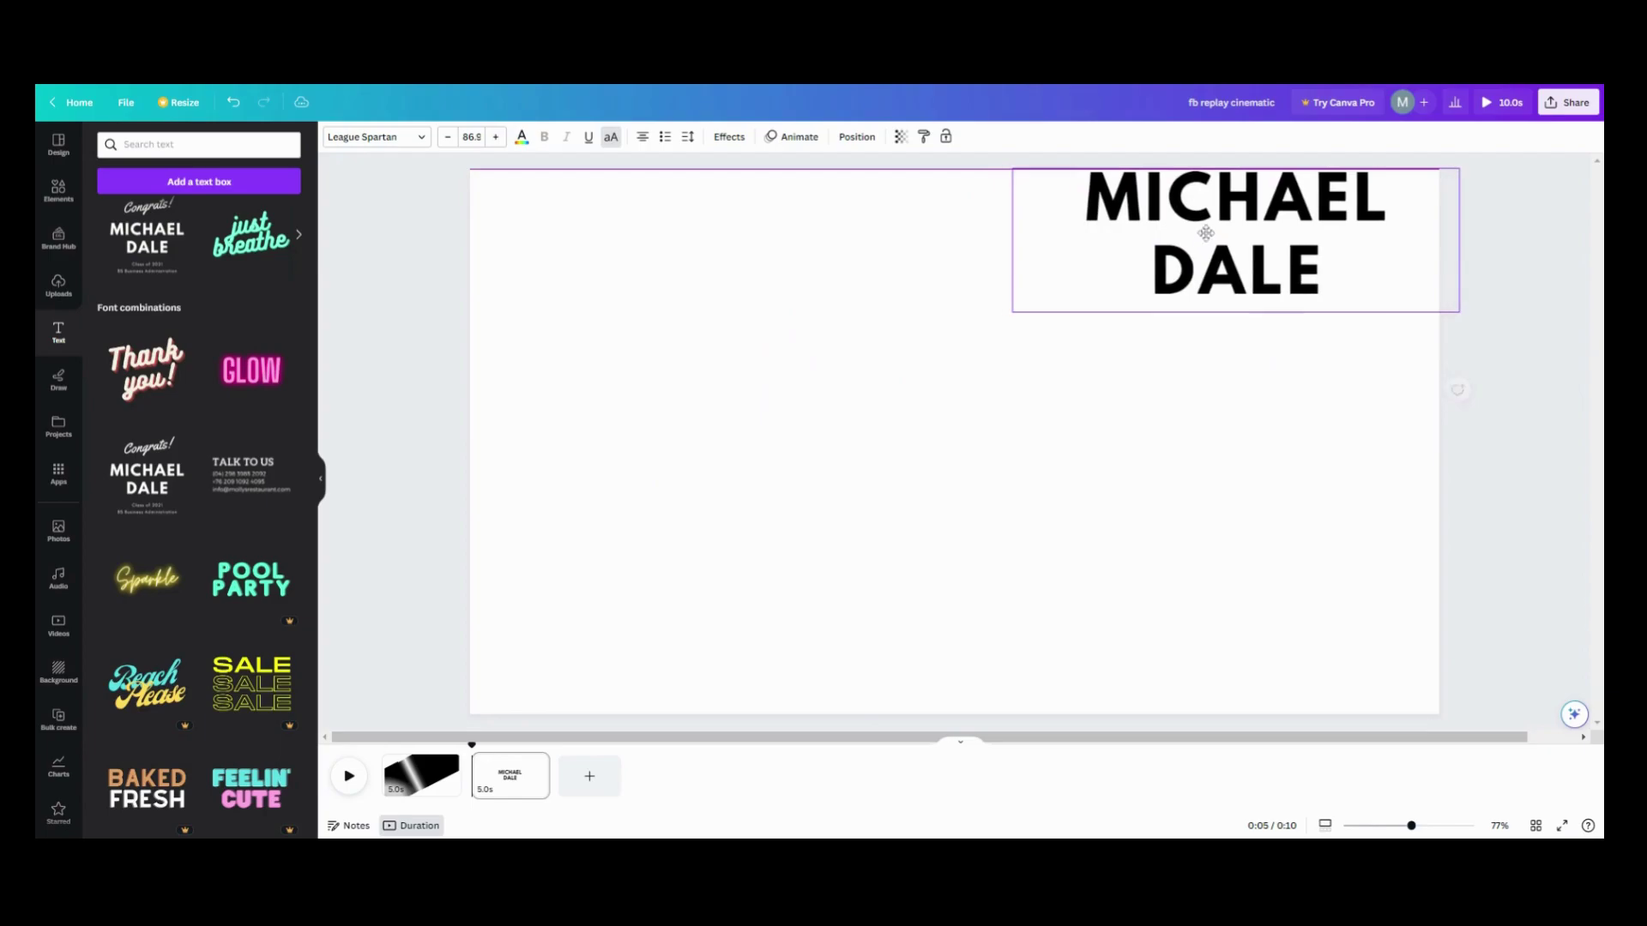
left_click_drag(1146, 267, 1279, 198)
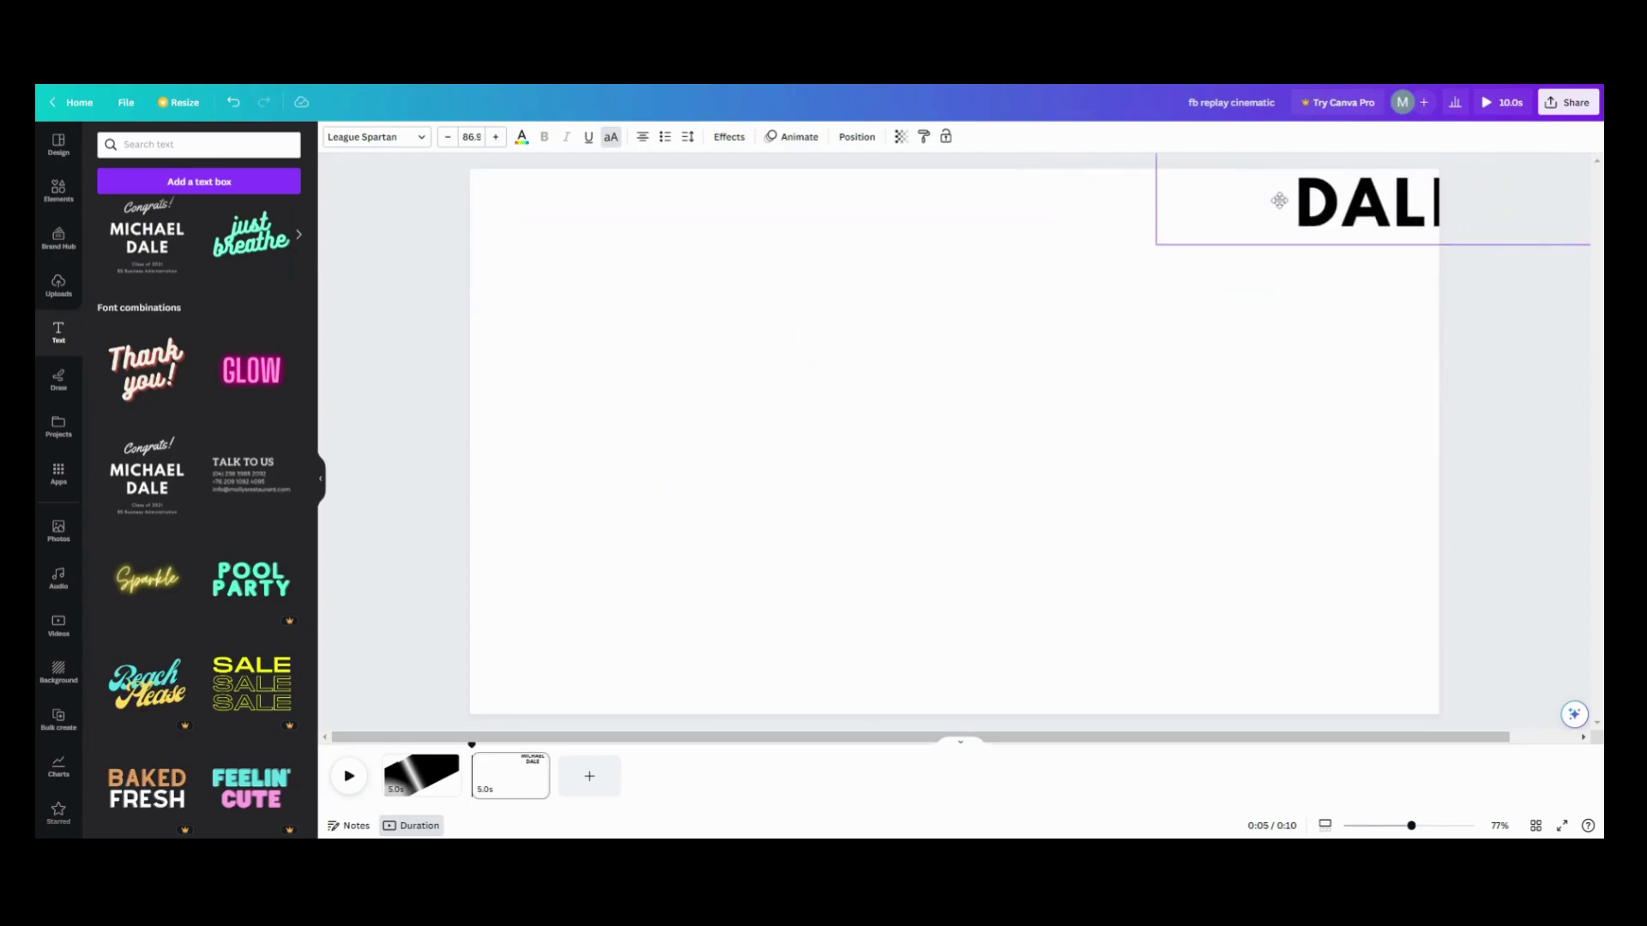
left_click(325, 487)
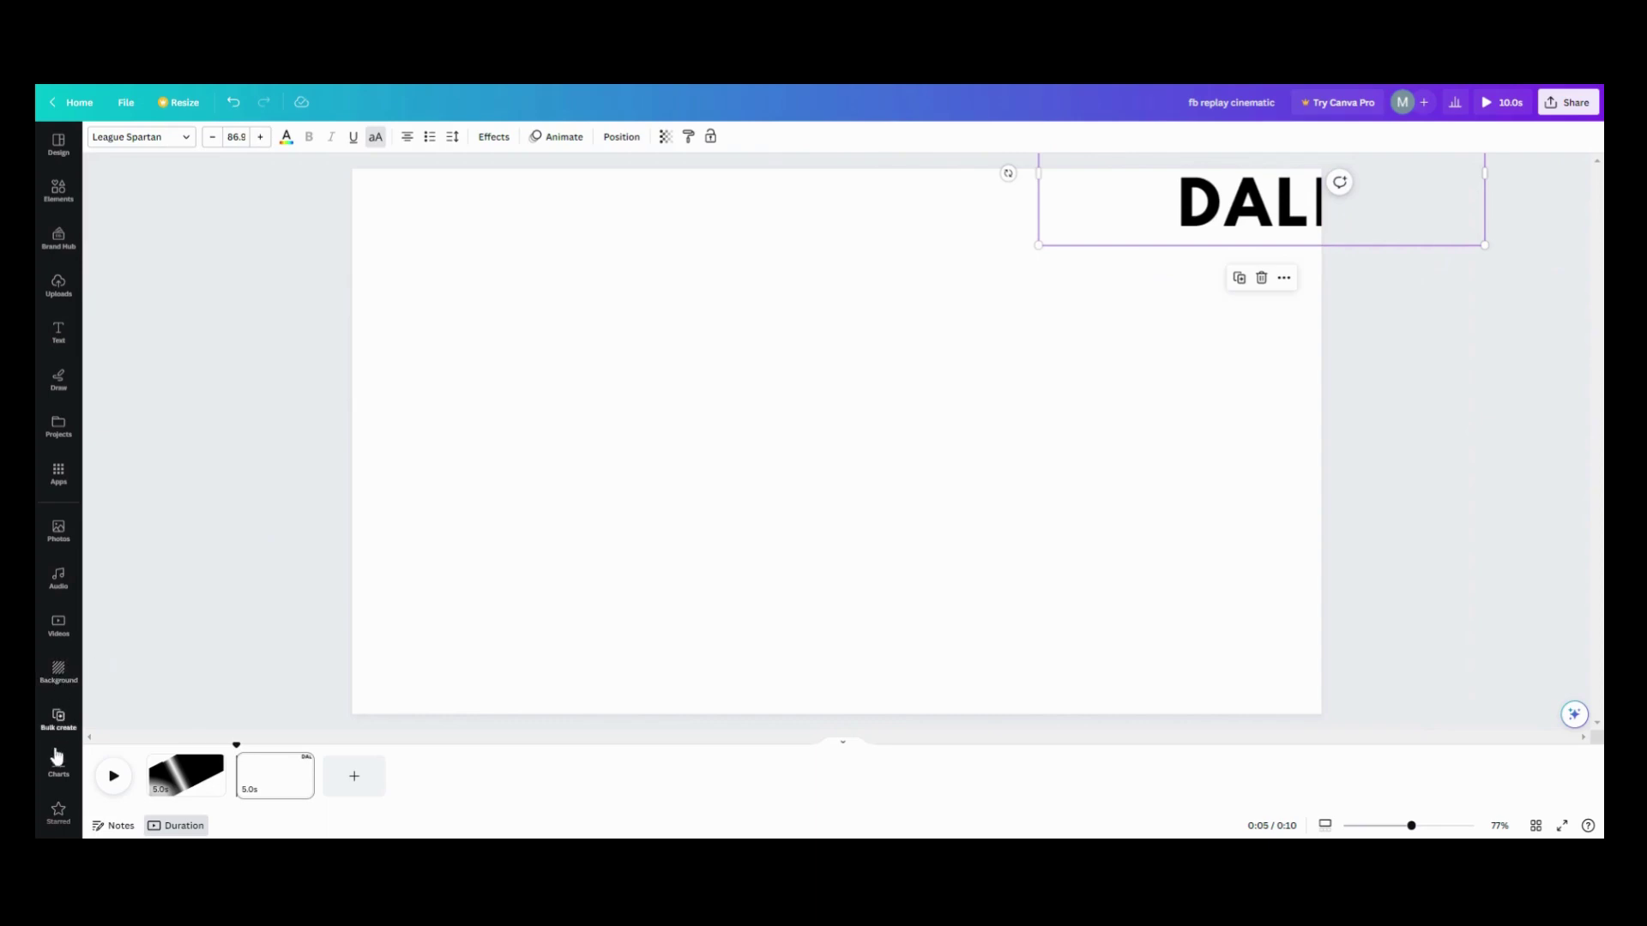
Add the starred Black Gradient Rectangle to page 2 and rotate it about 67°.
left_click(57, 811)
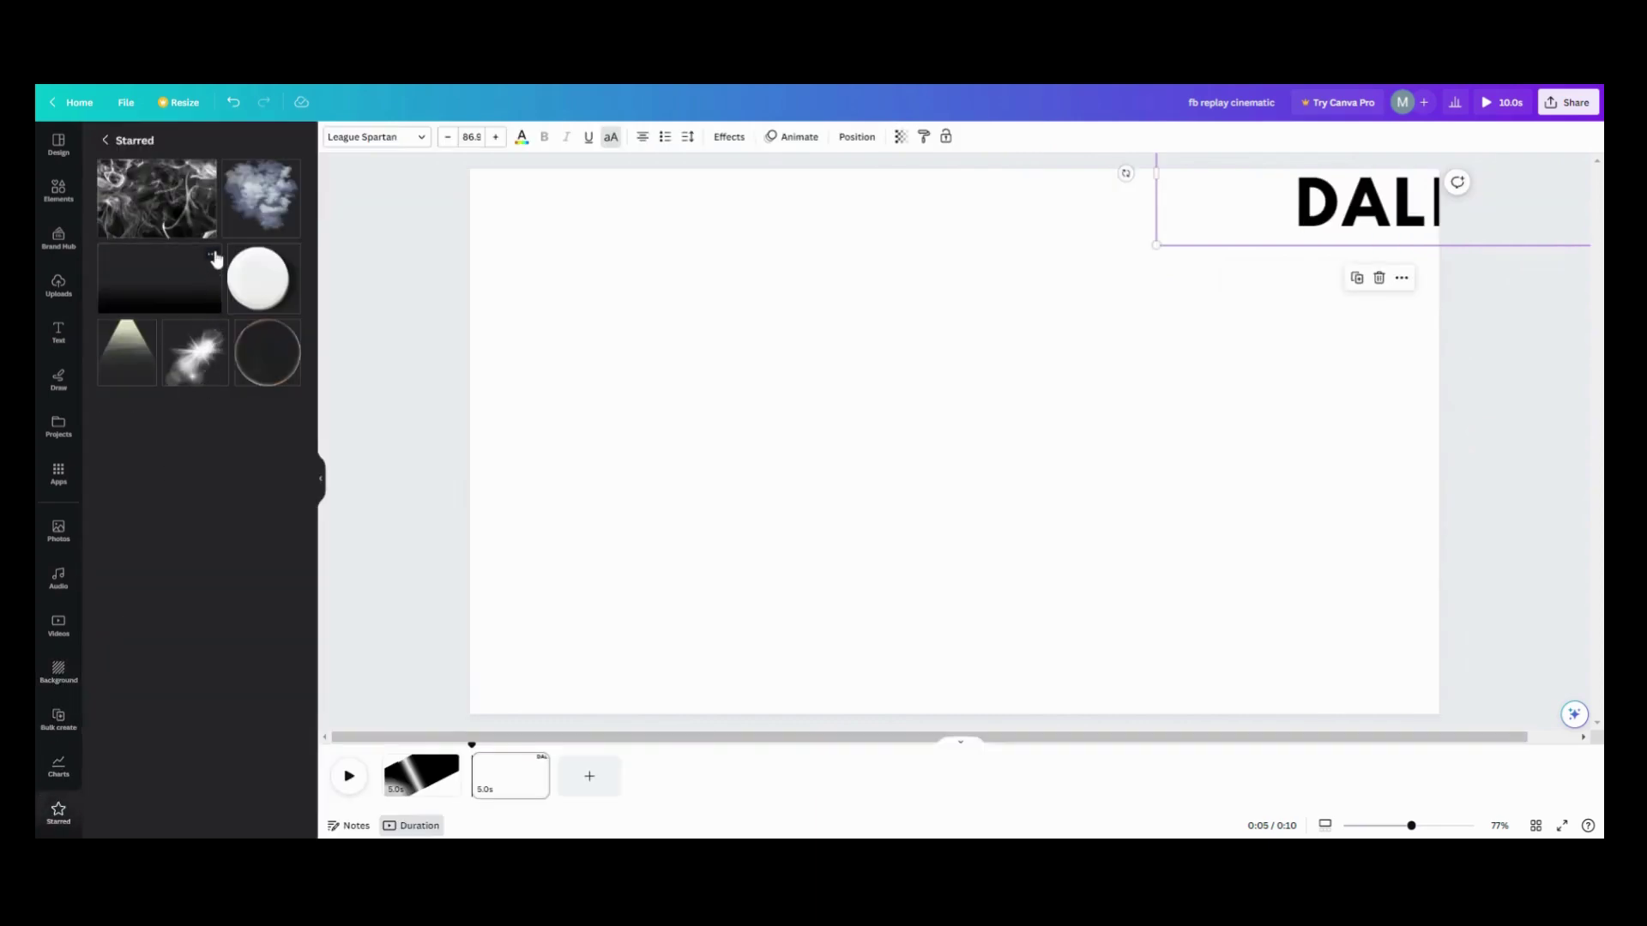
left_click(213, 256)
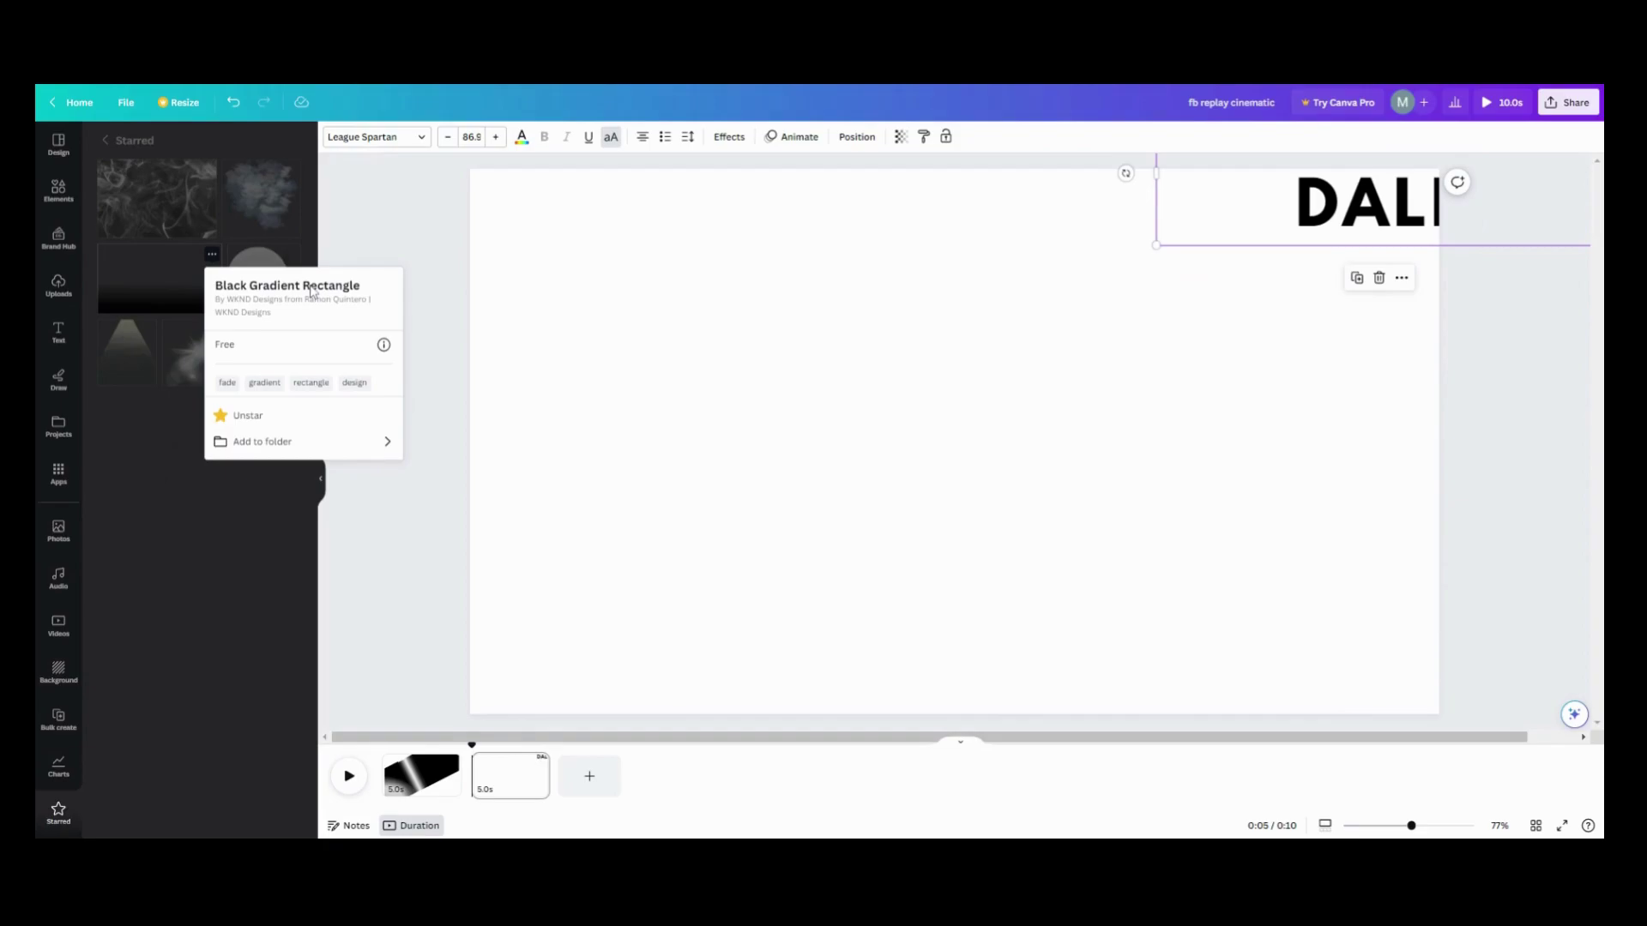
left_click(169, 295)
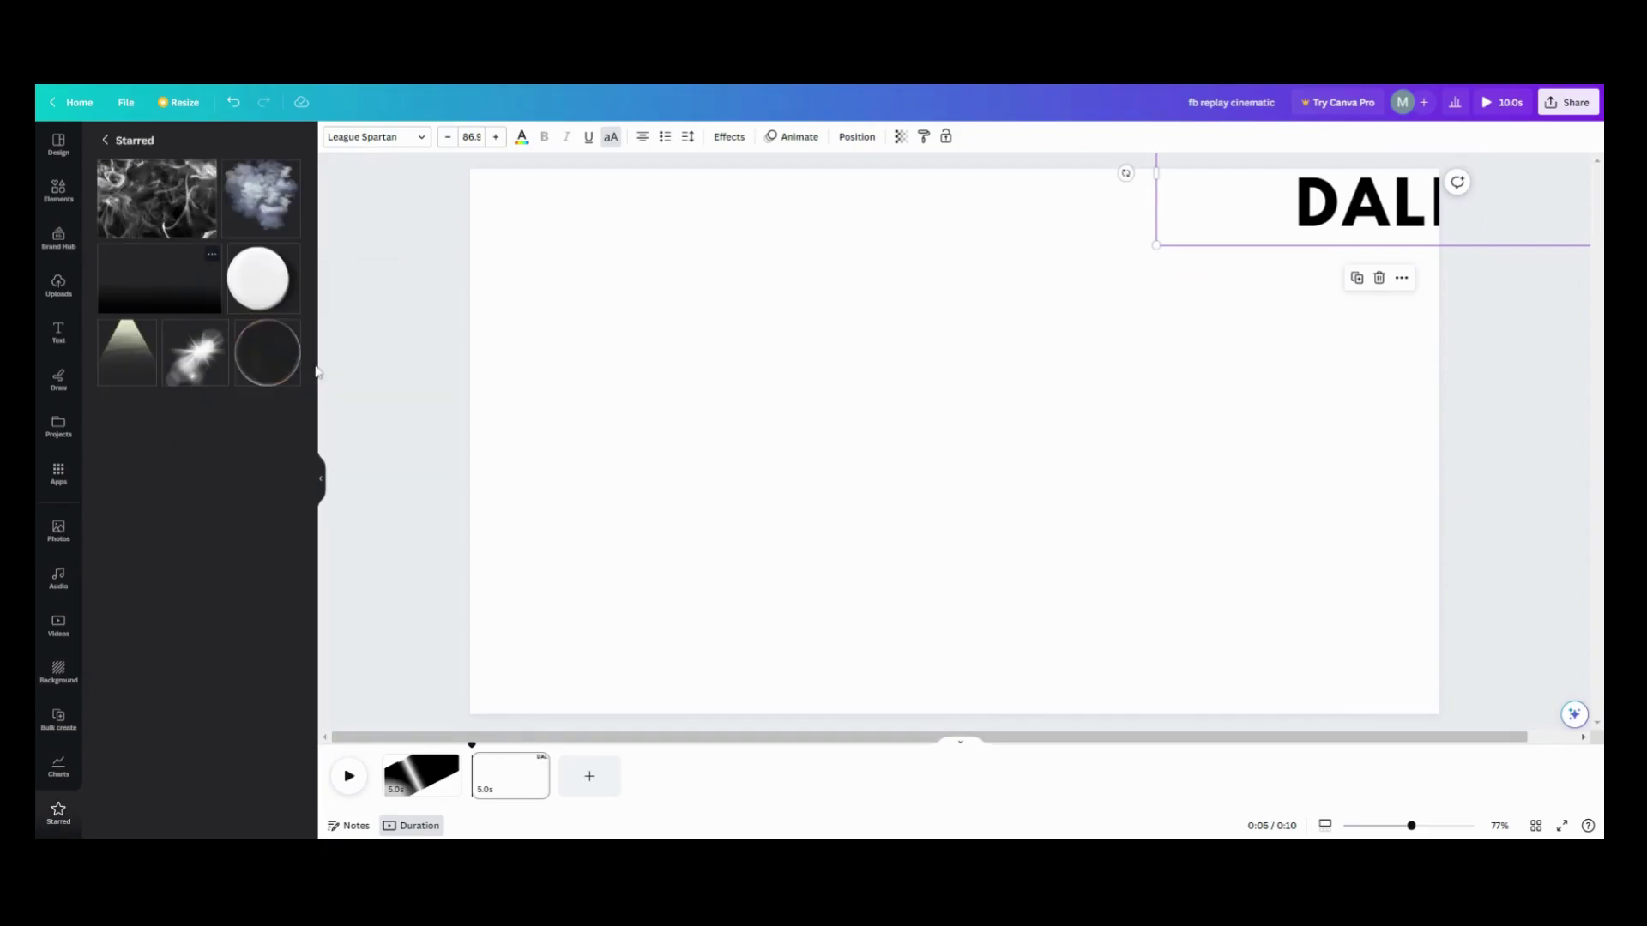
left_click(157, 296)
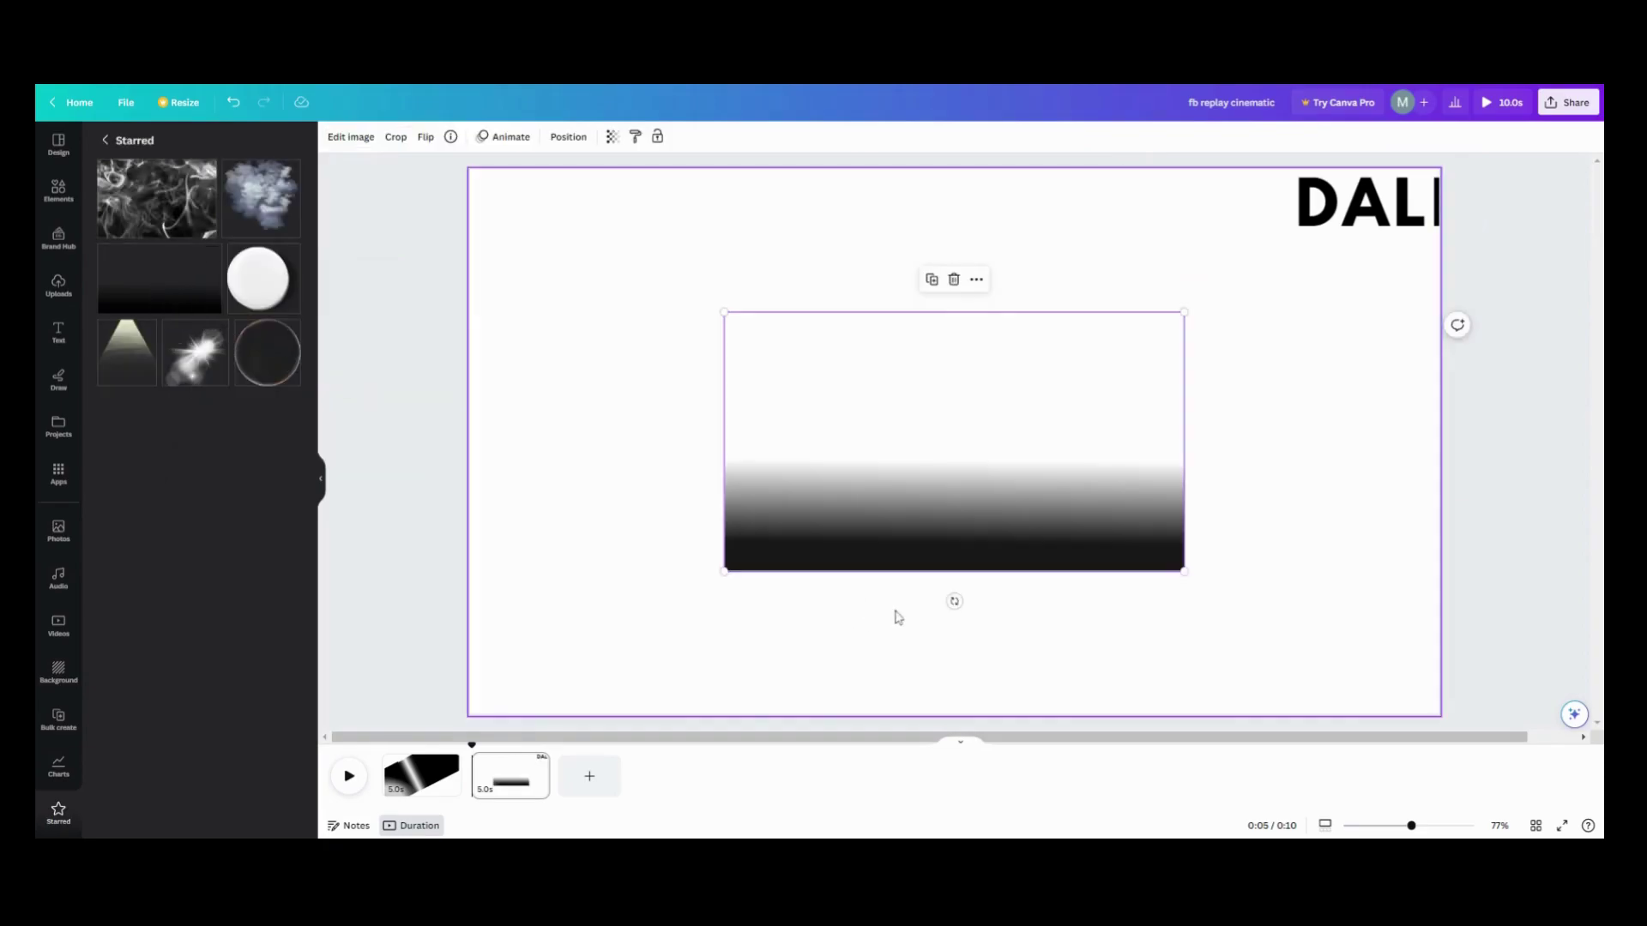
left_click_drag(953, 600, 738, 535)
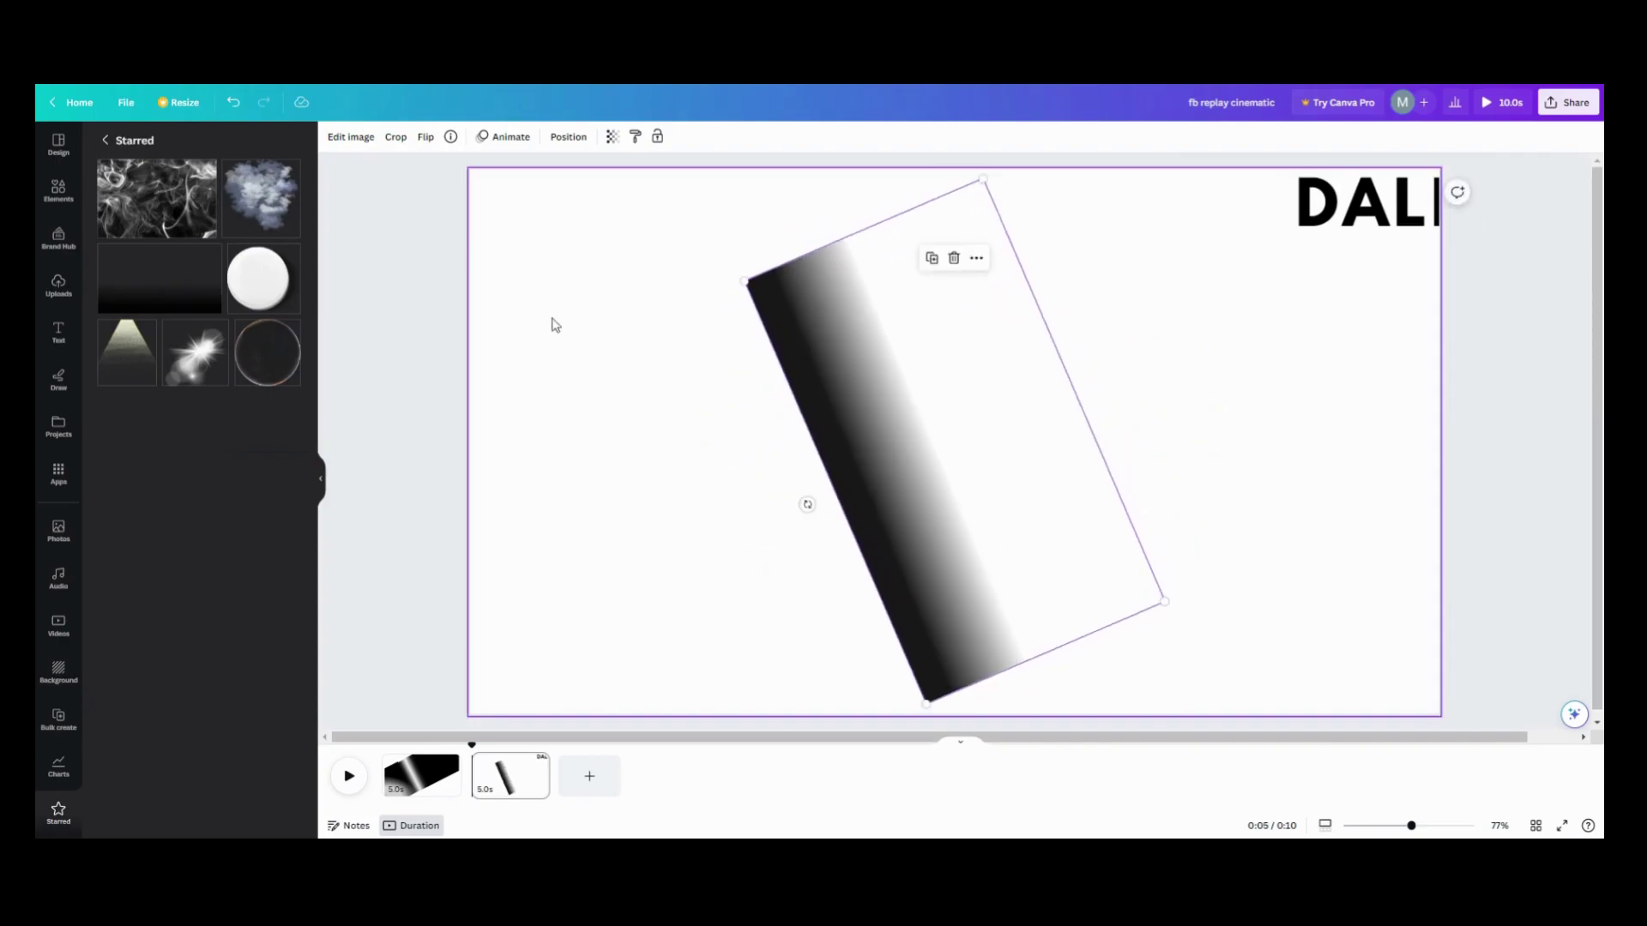
Duplicate the rectangle, flip the copy horizontally, and place it beside the original.
left_click(931, 260)
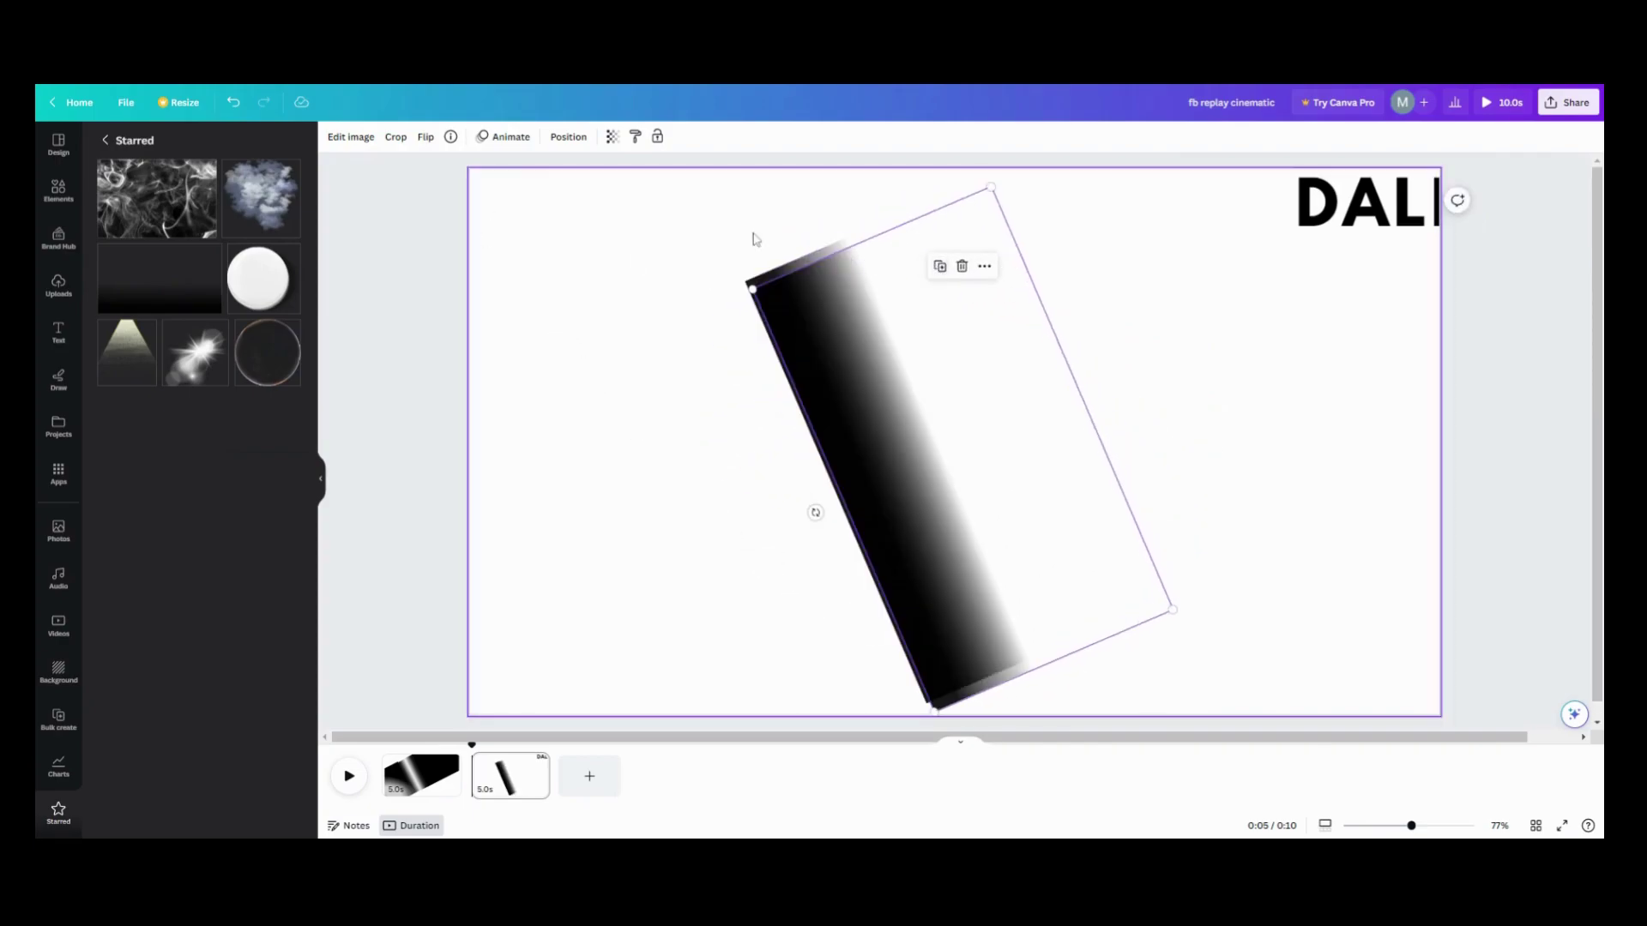
left_click(426, 139)
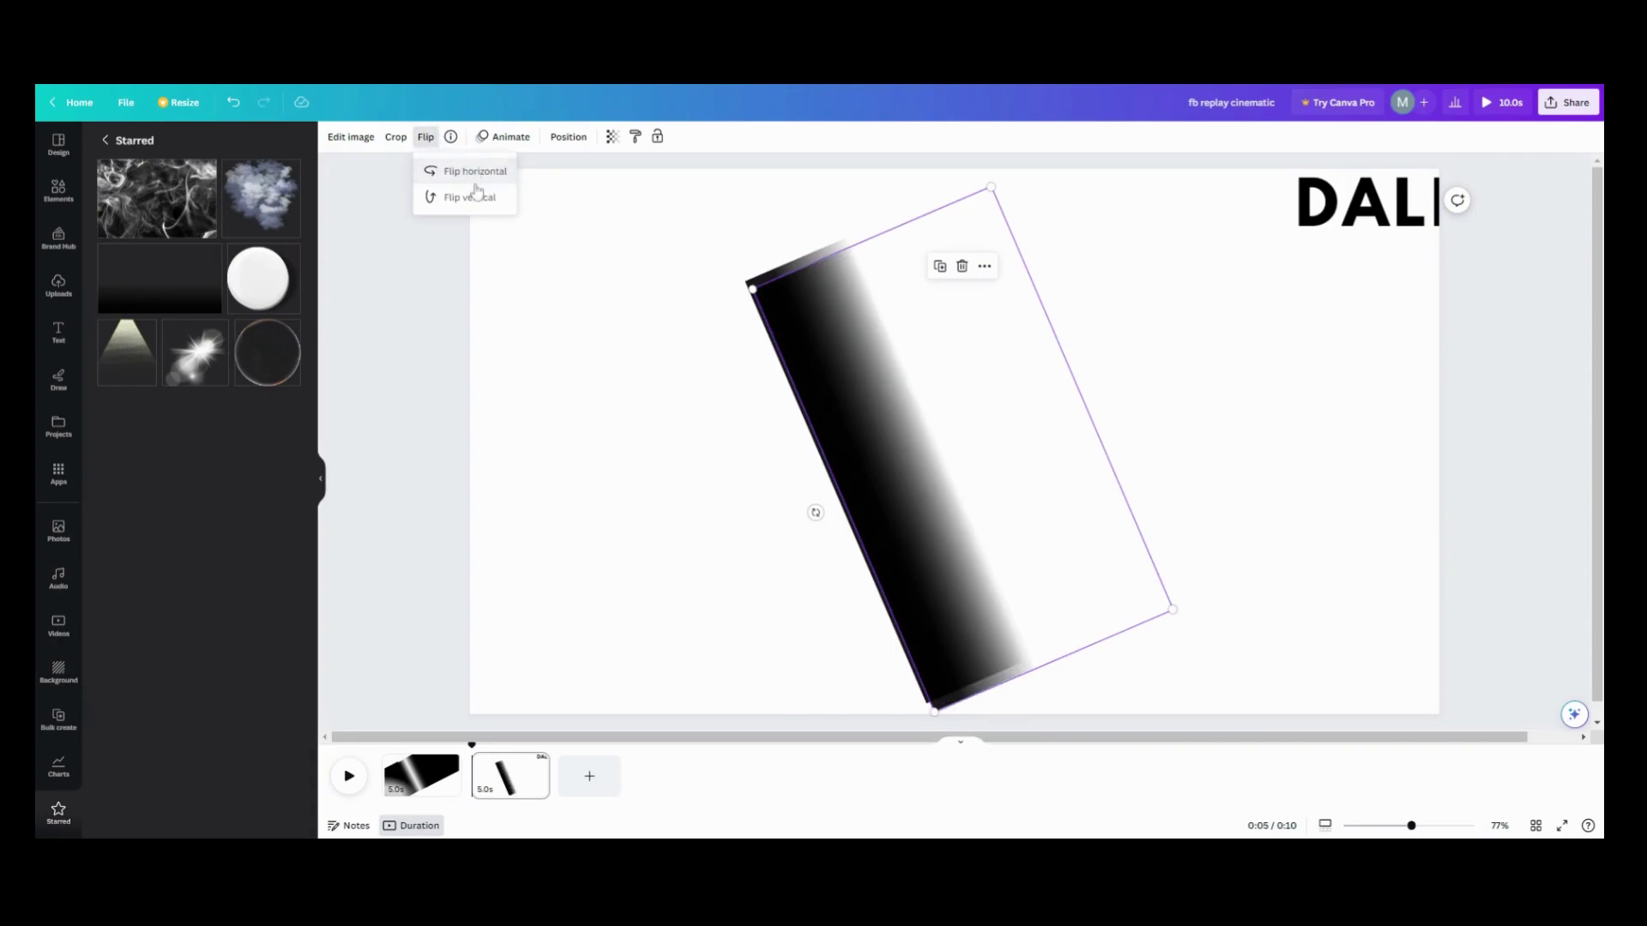
left_click(470, 198)
left_click_drag(1036, 395, 1004, 395)
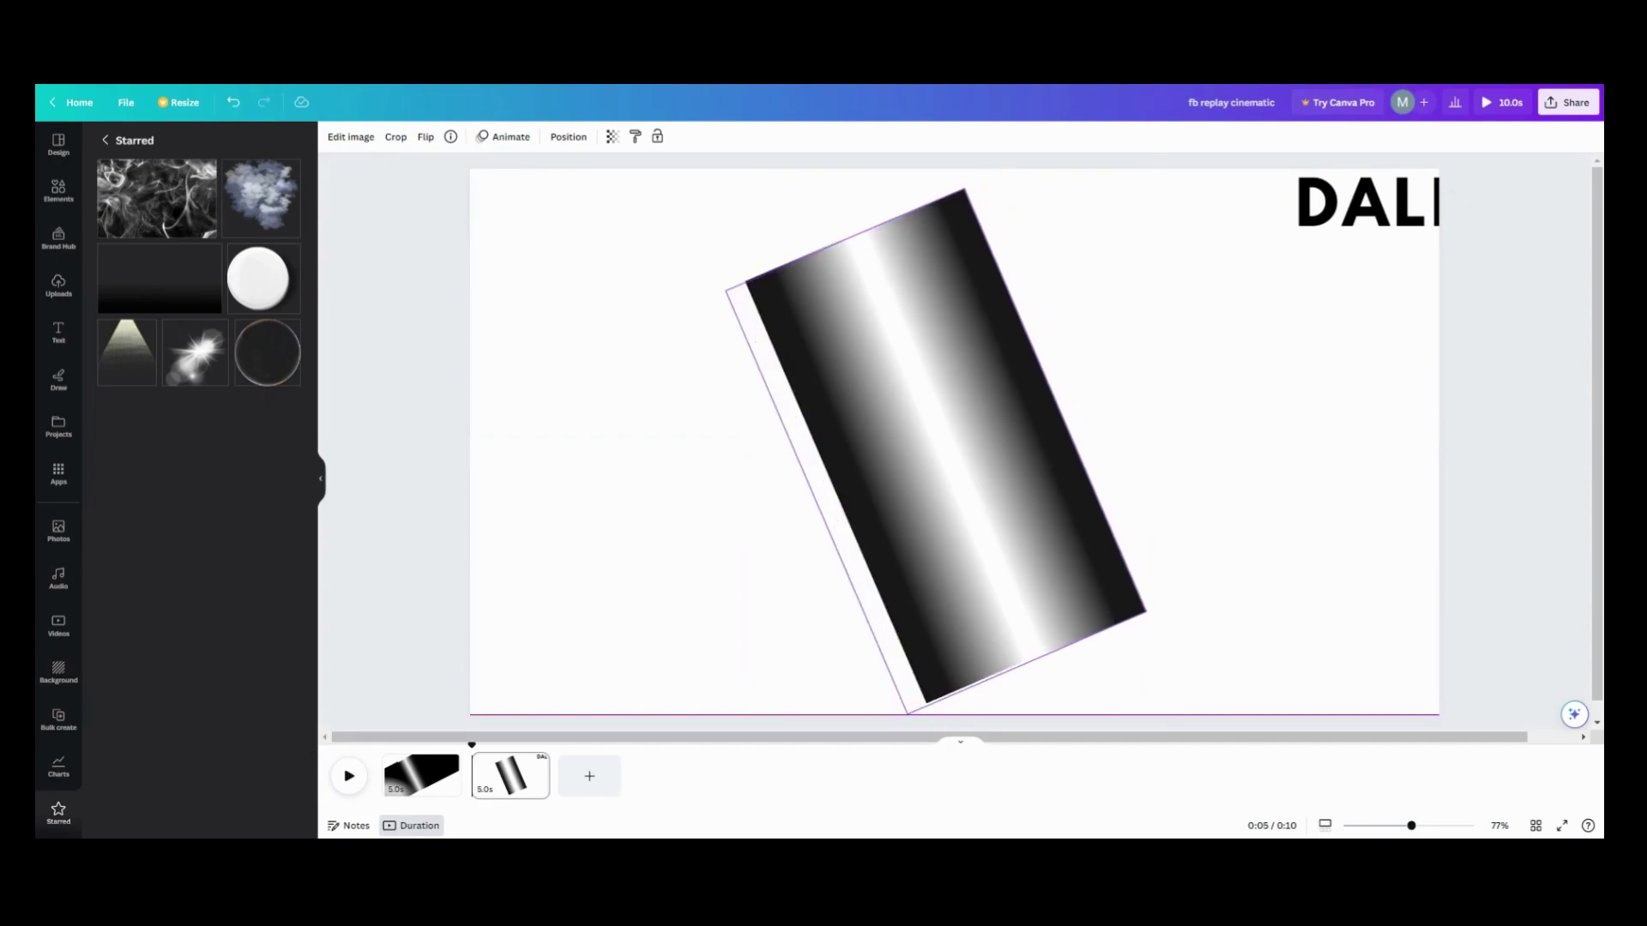
left_click_drag(1005, 393, 1036, 376)
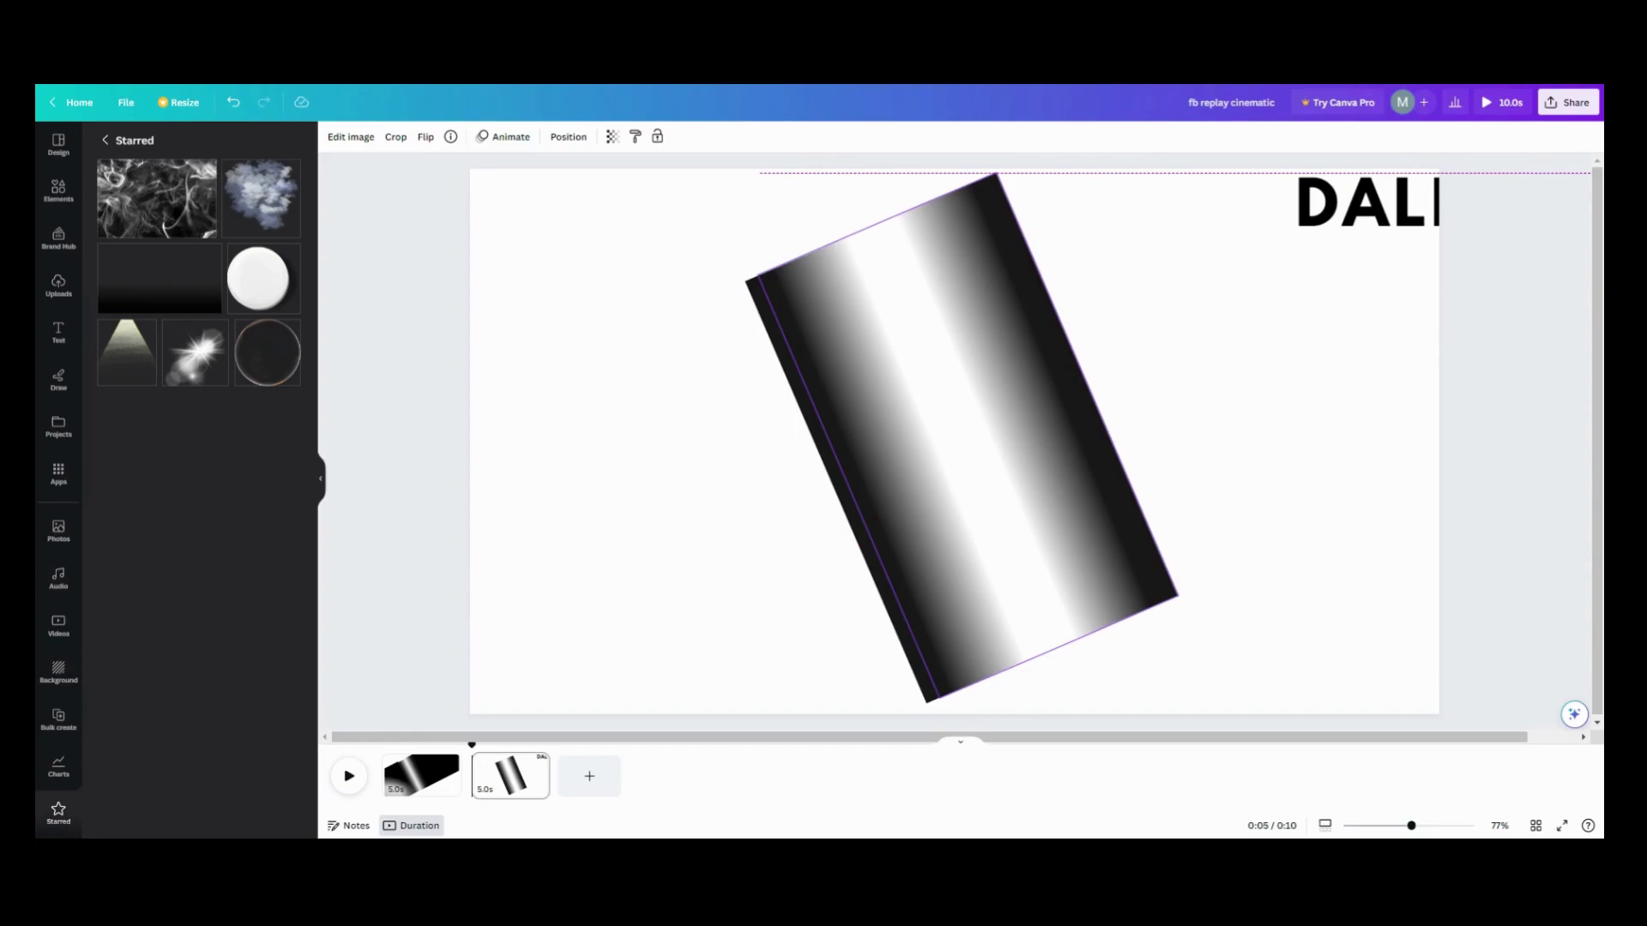
left_click_drag(1036, 377, 1036, 377)
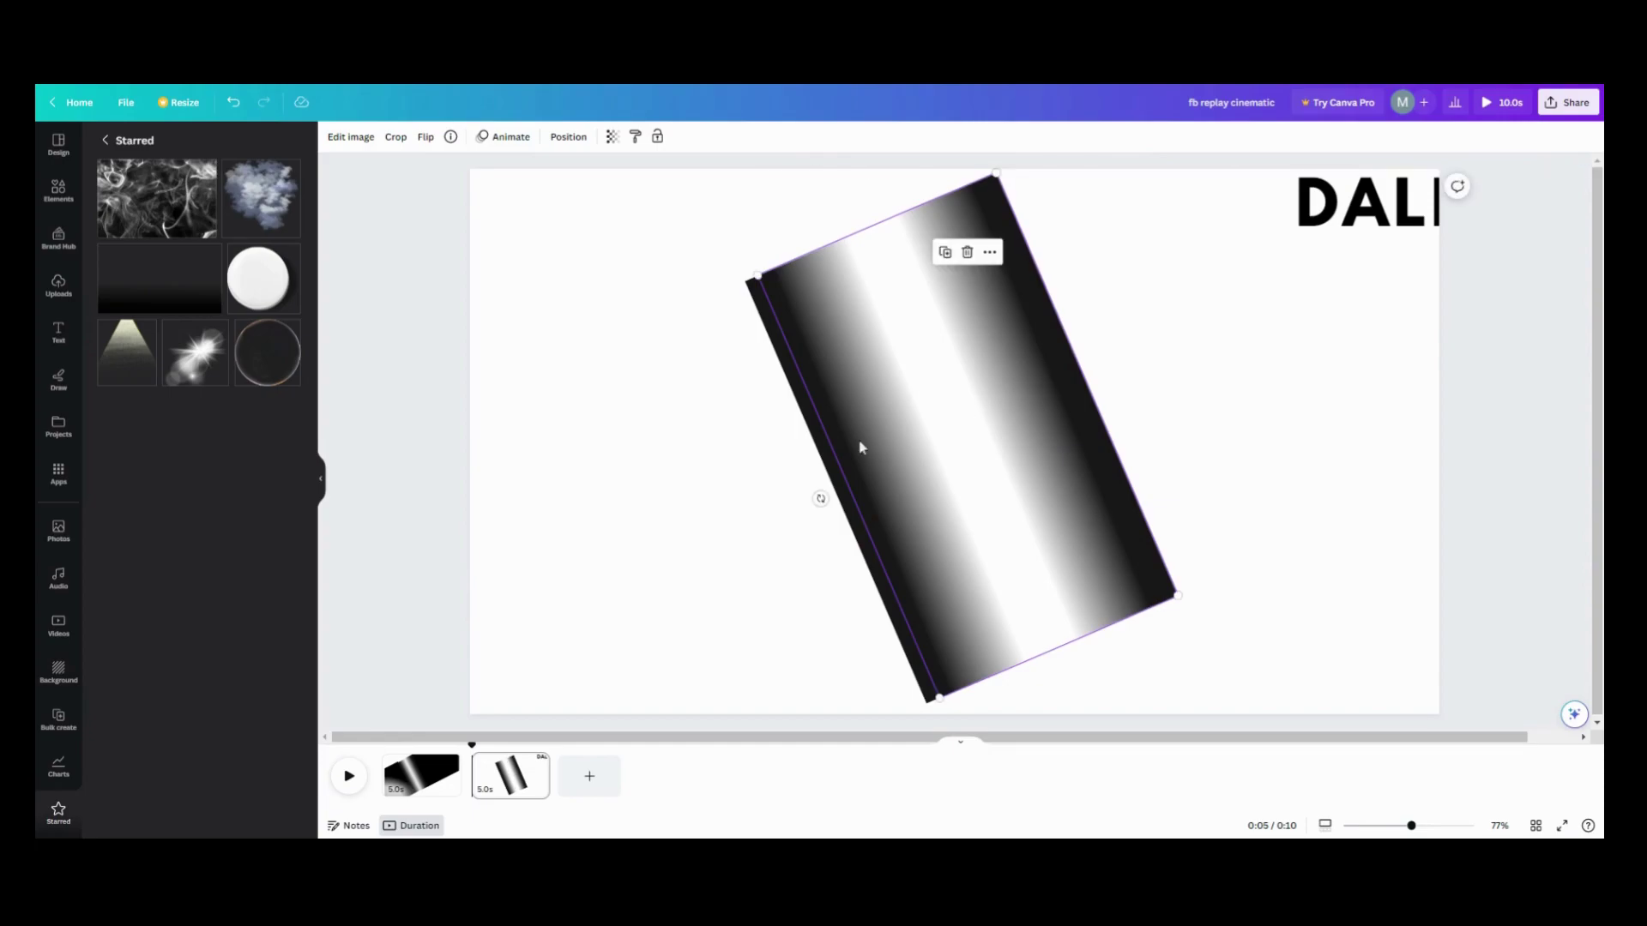
Add a grey square, tilted and stretched to run along the gradient bar's left edge.
left_click(414, 478)
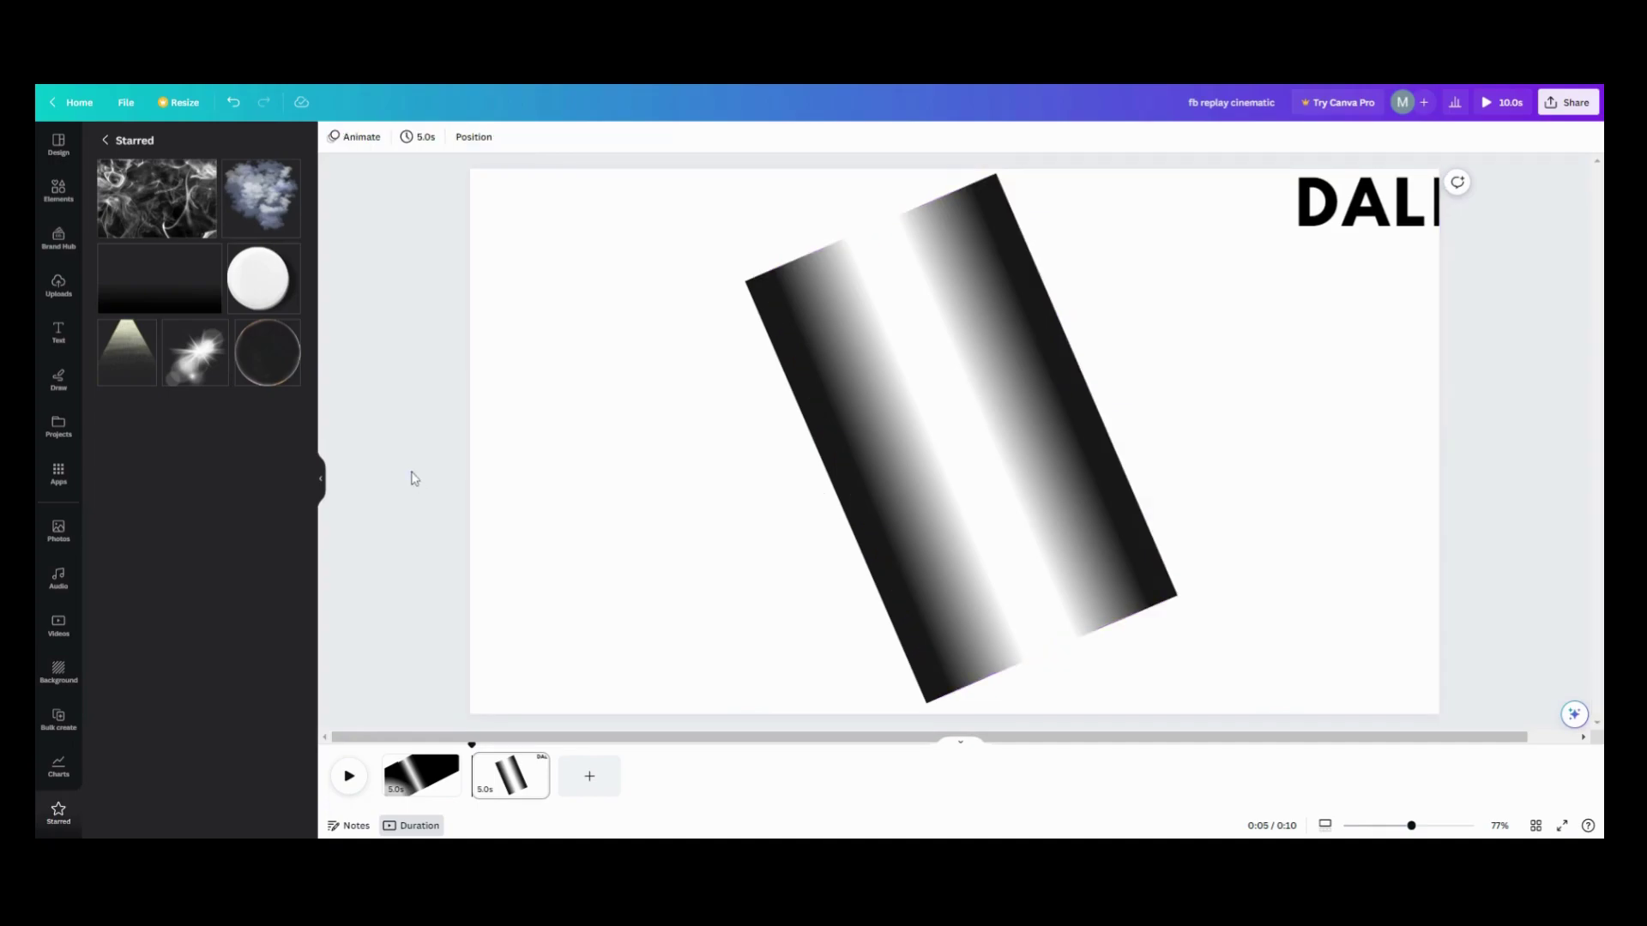
left_click(320, 483)
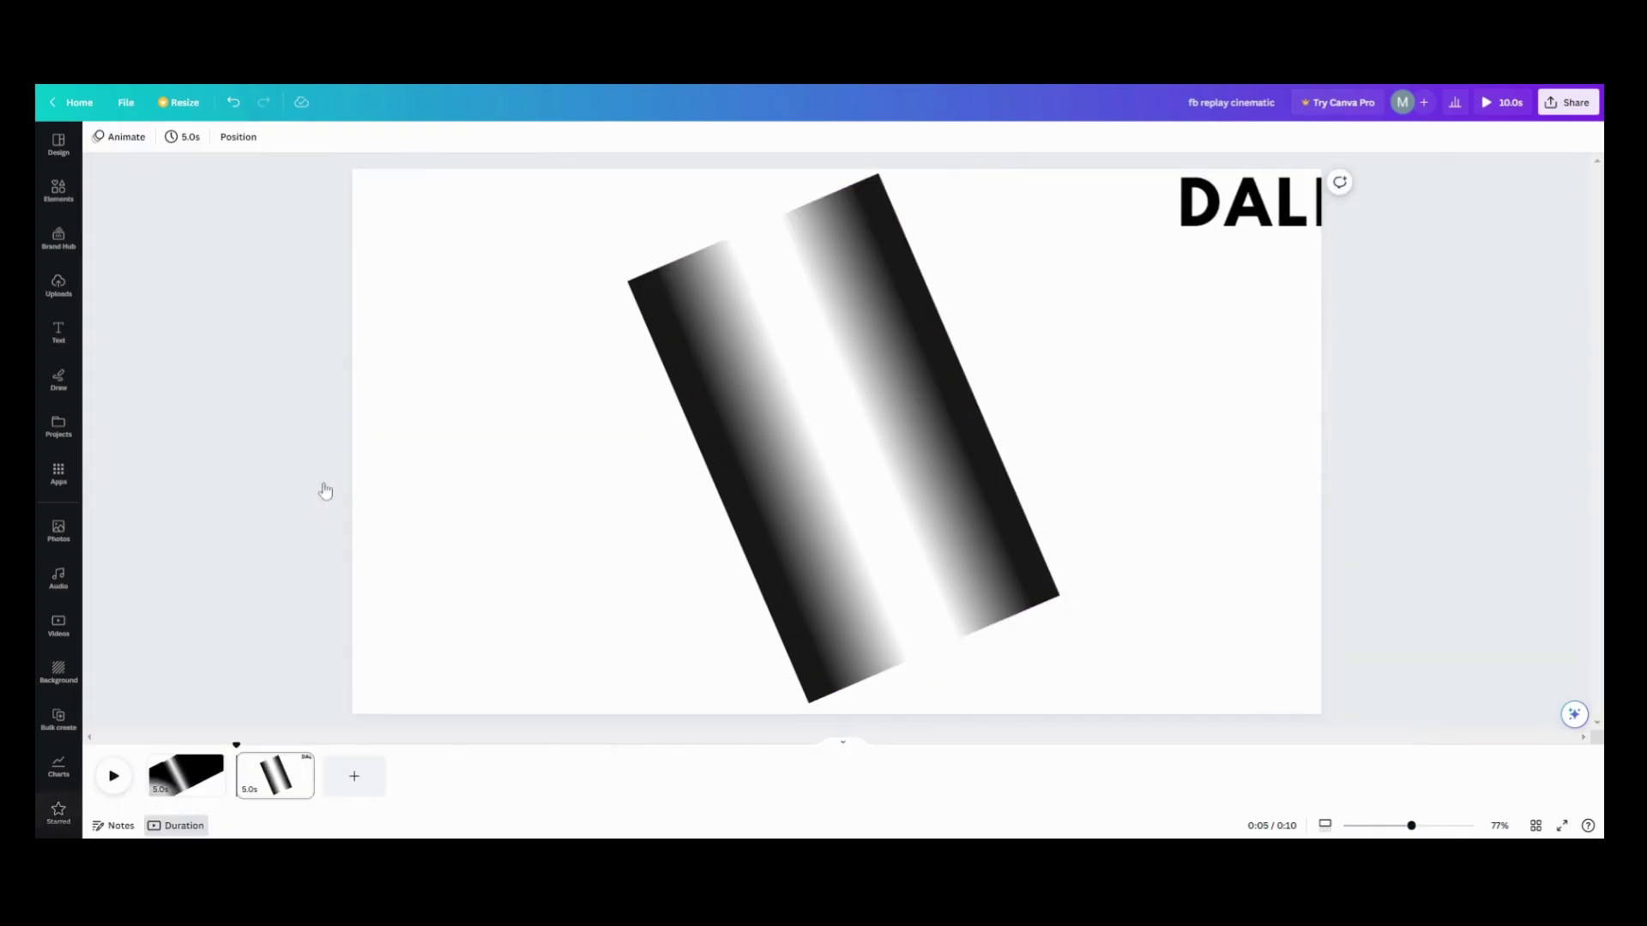
left_click(60, 190)
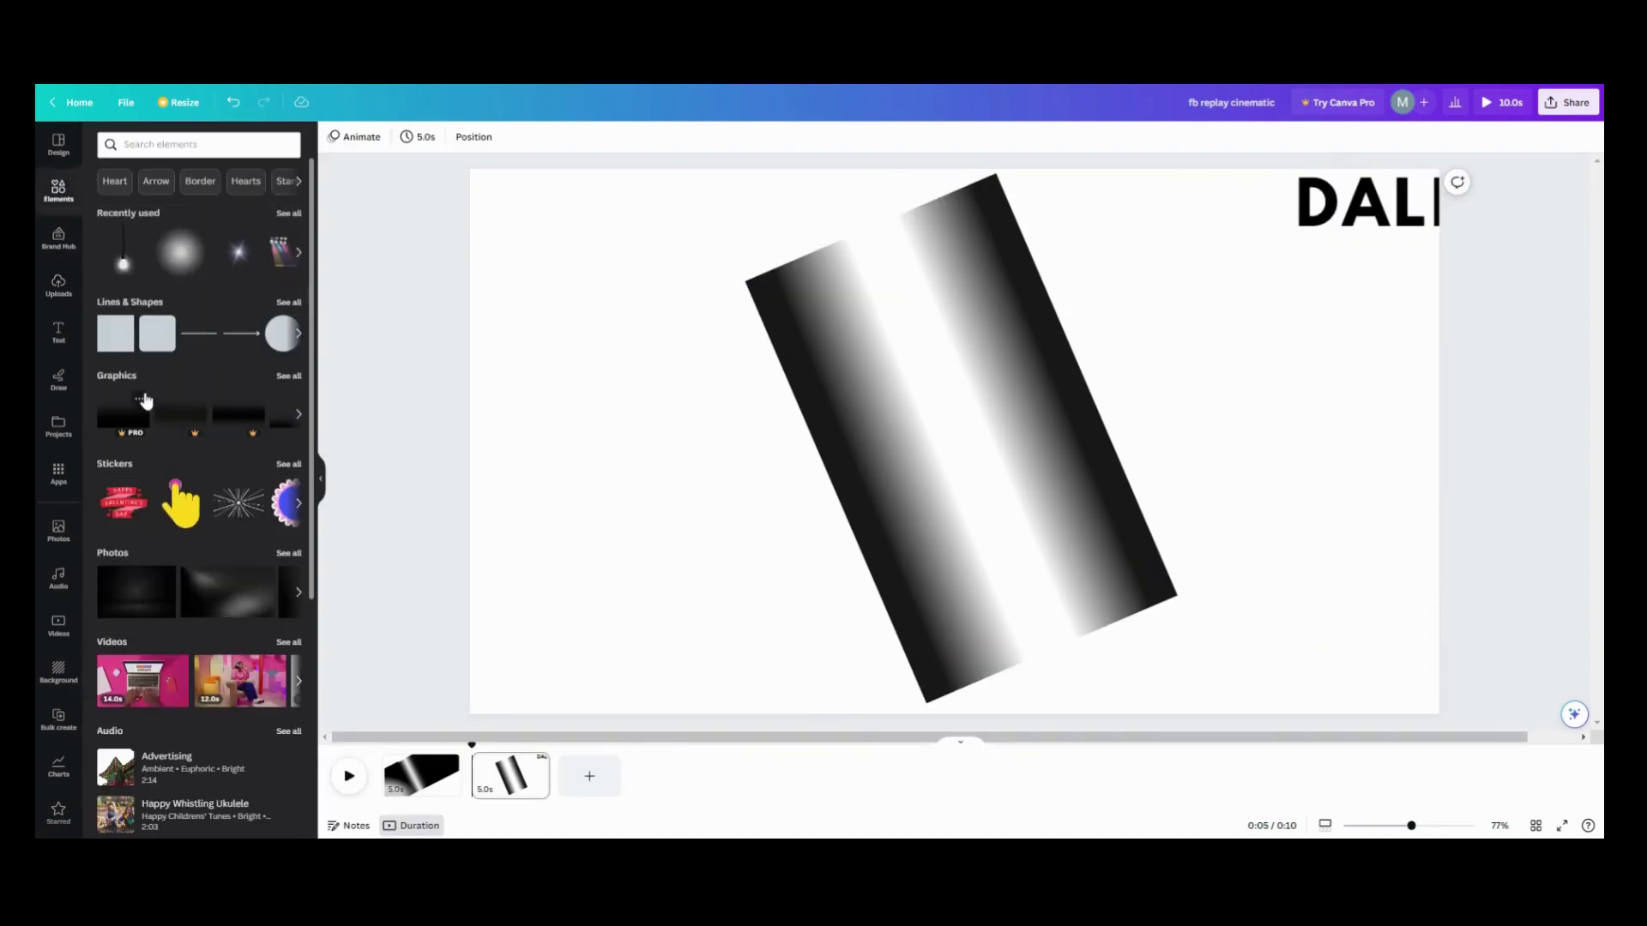
left_click(115, 333)
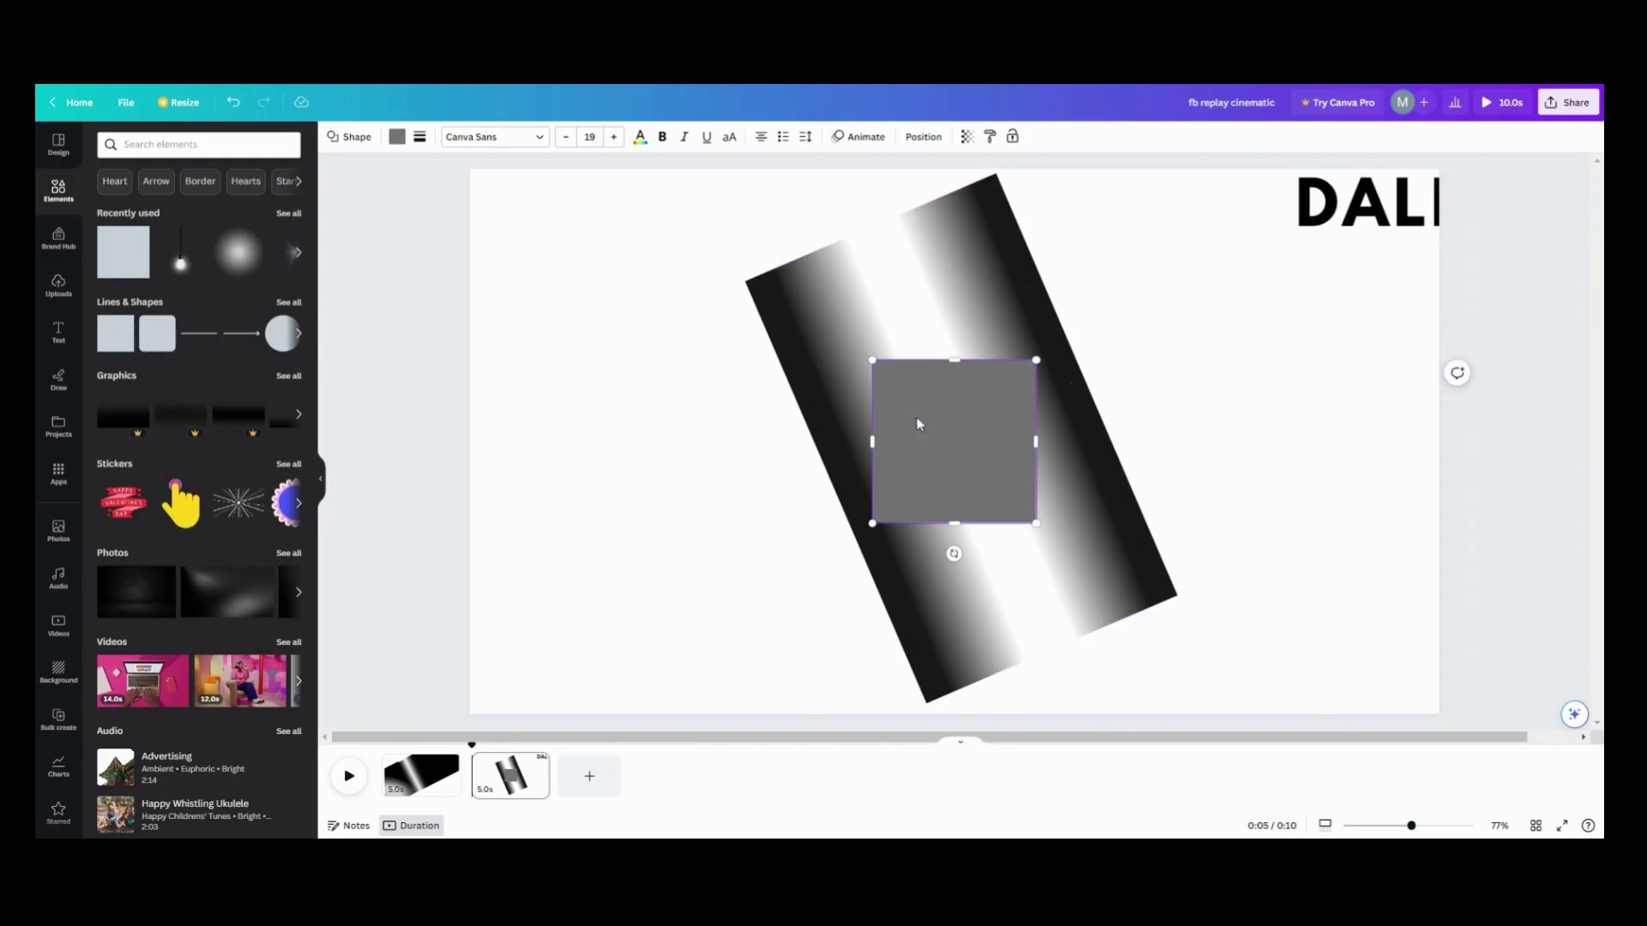
left_click_drag(919, 427, 677, 466)
left_click_drag(712, 593, 761, 577)
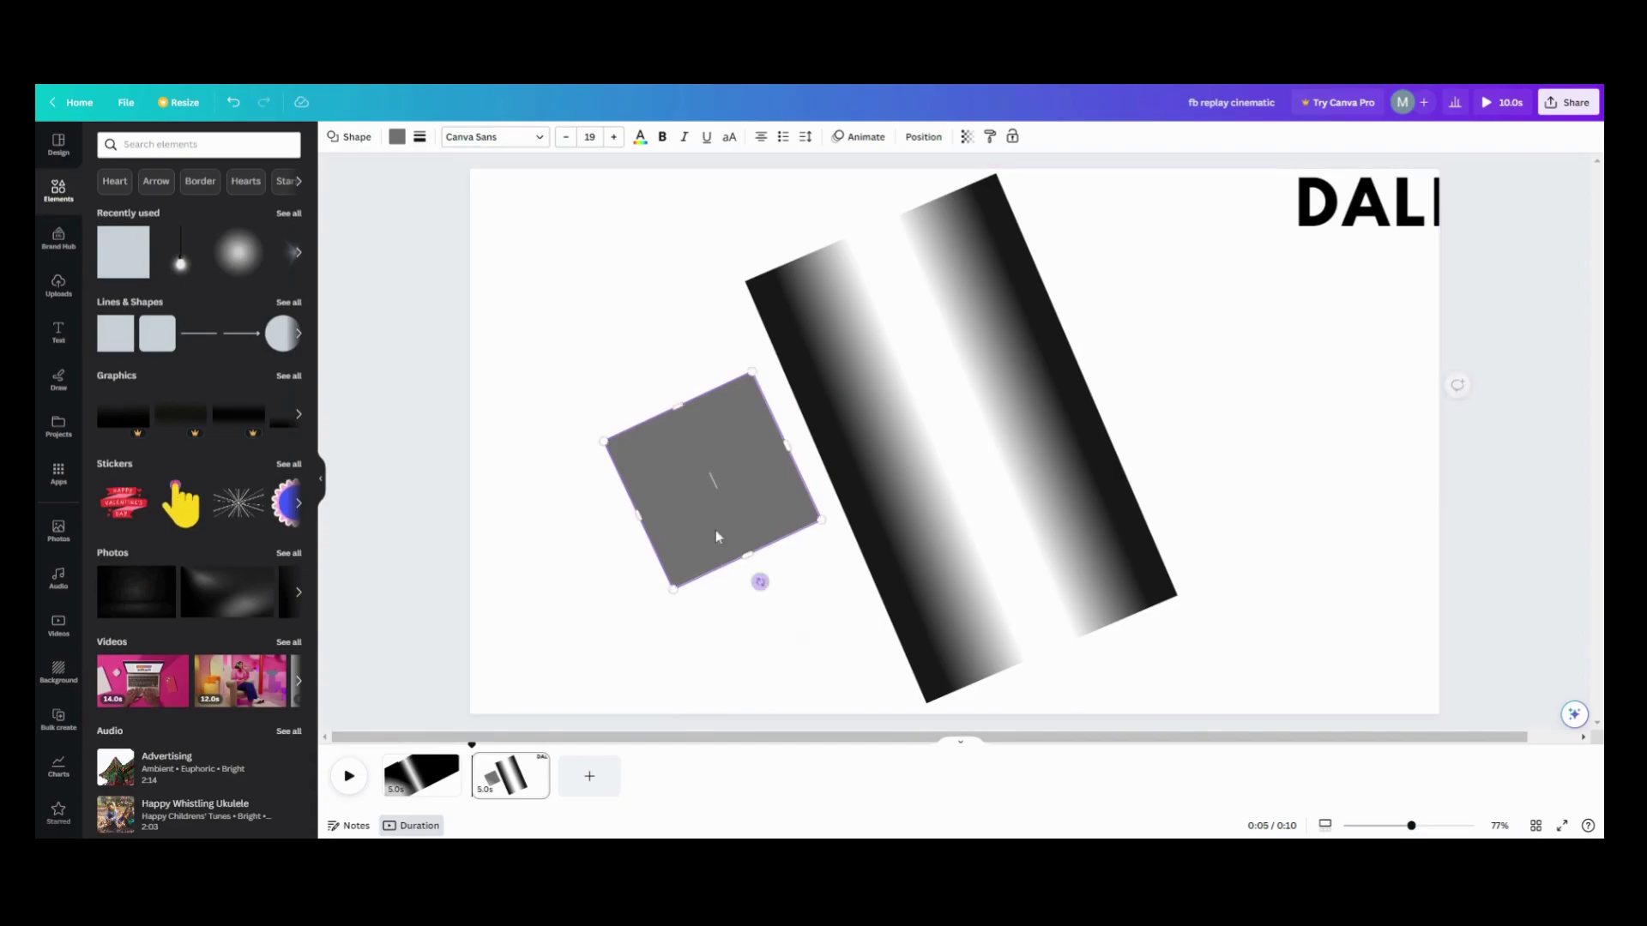
left_click_drag(721, 493, 875, 766)
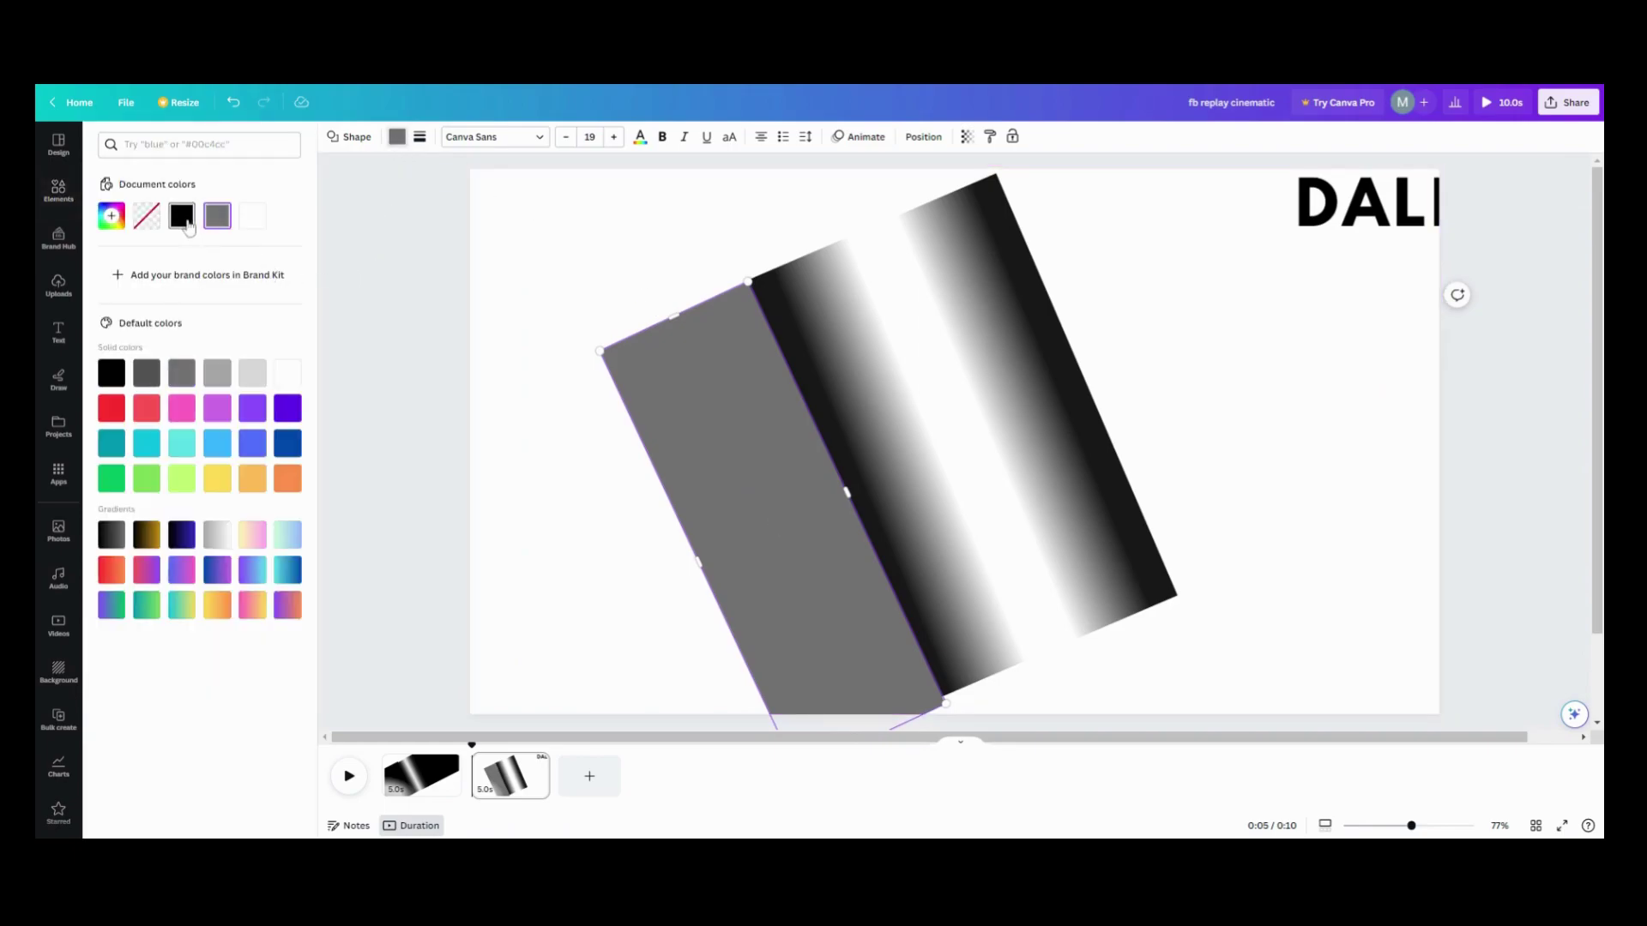
Fill the rectangle solid black and drag the name text onto the page mid-left.
left_click(188, 223)
left_click(556, 504)
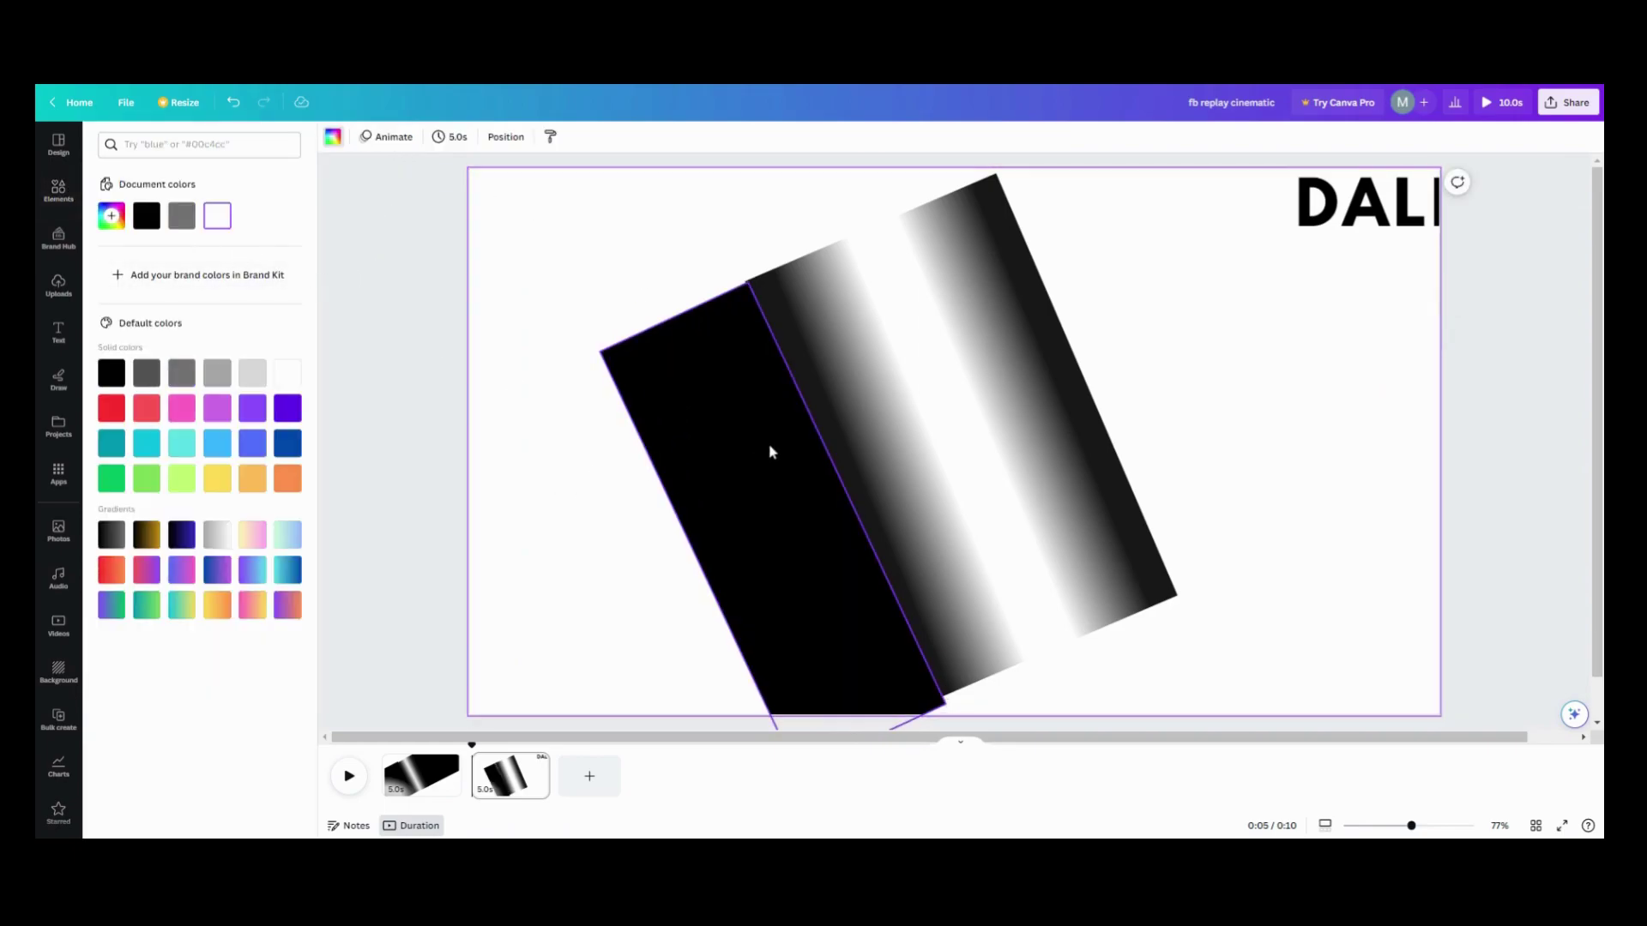
left_click(720, 461)
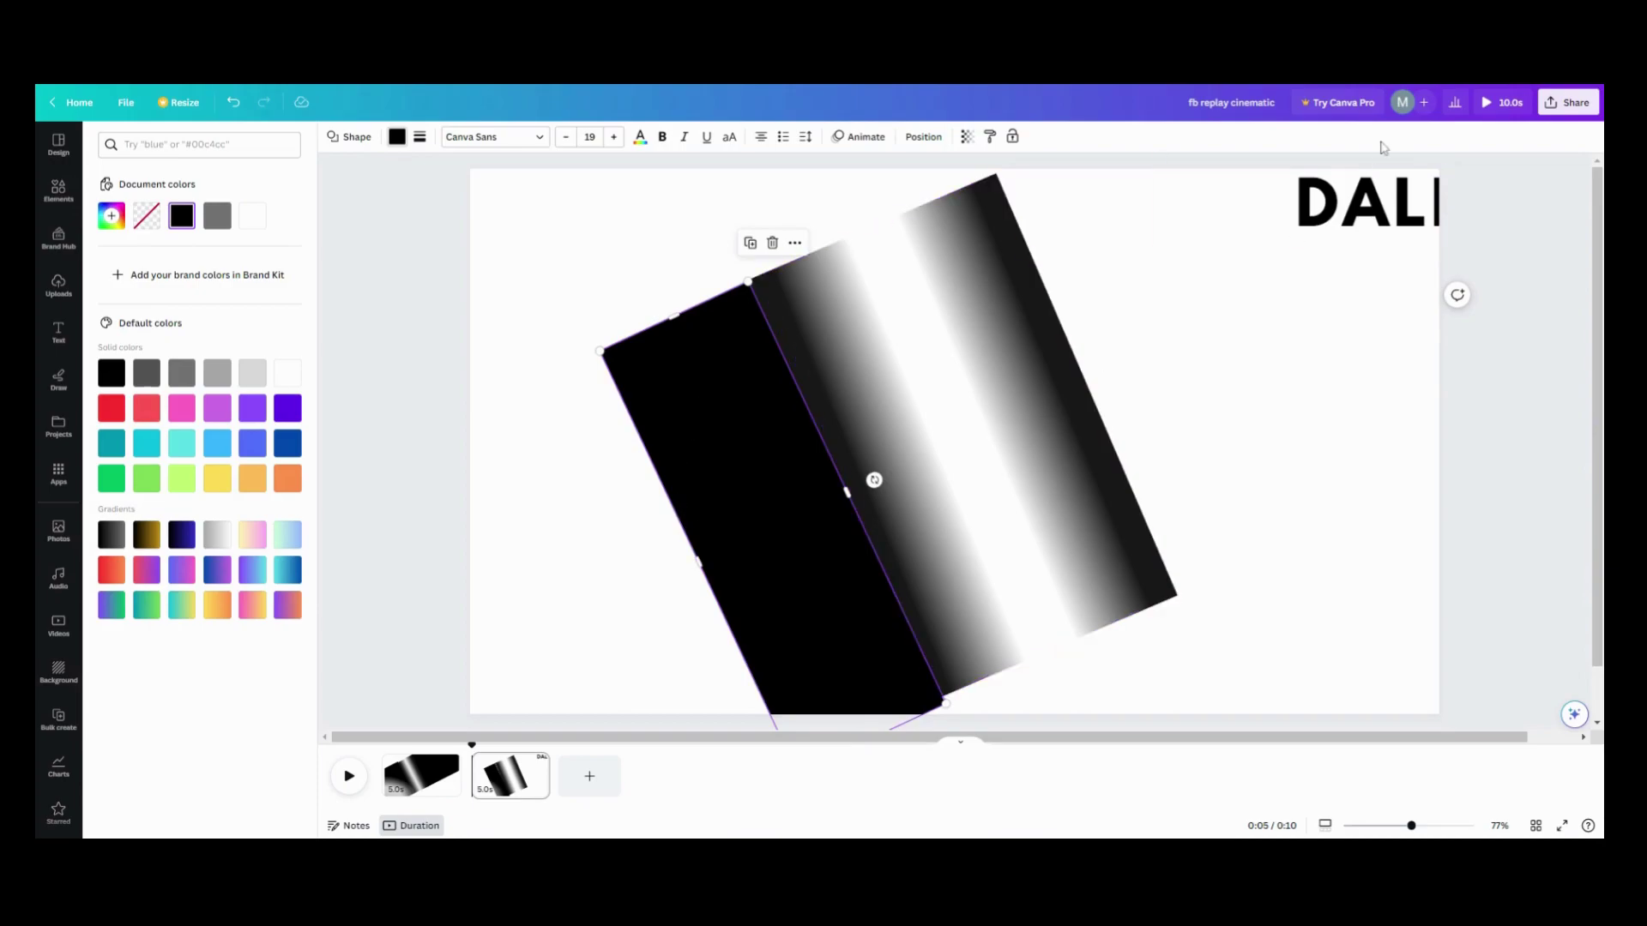
left_click_drag(1238, 242, 625, 504)
Widen the black rectangle leftward, then place a duplicate along the gradient bar's right edge.
left_click(732, 613)
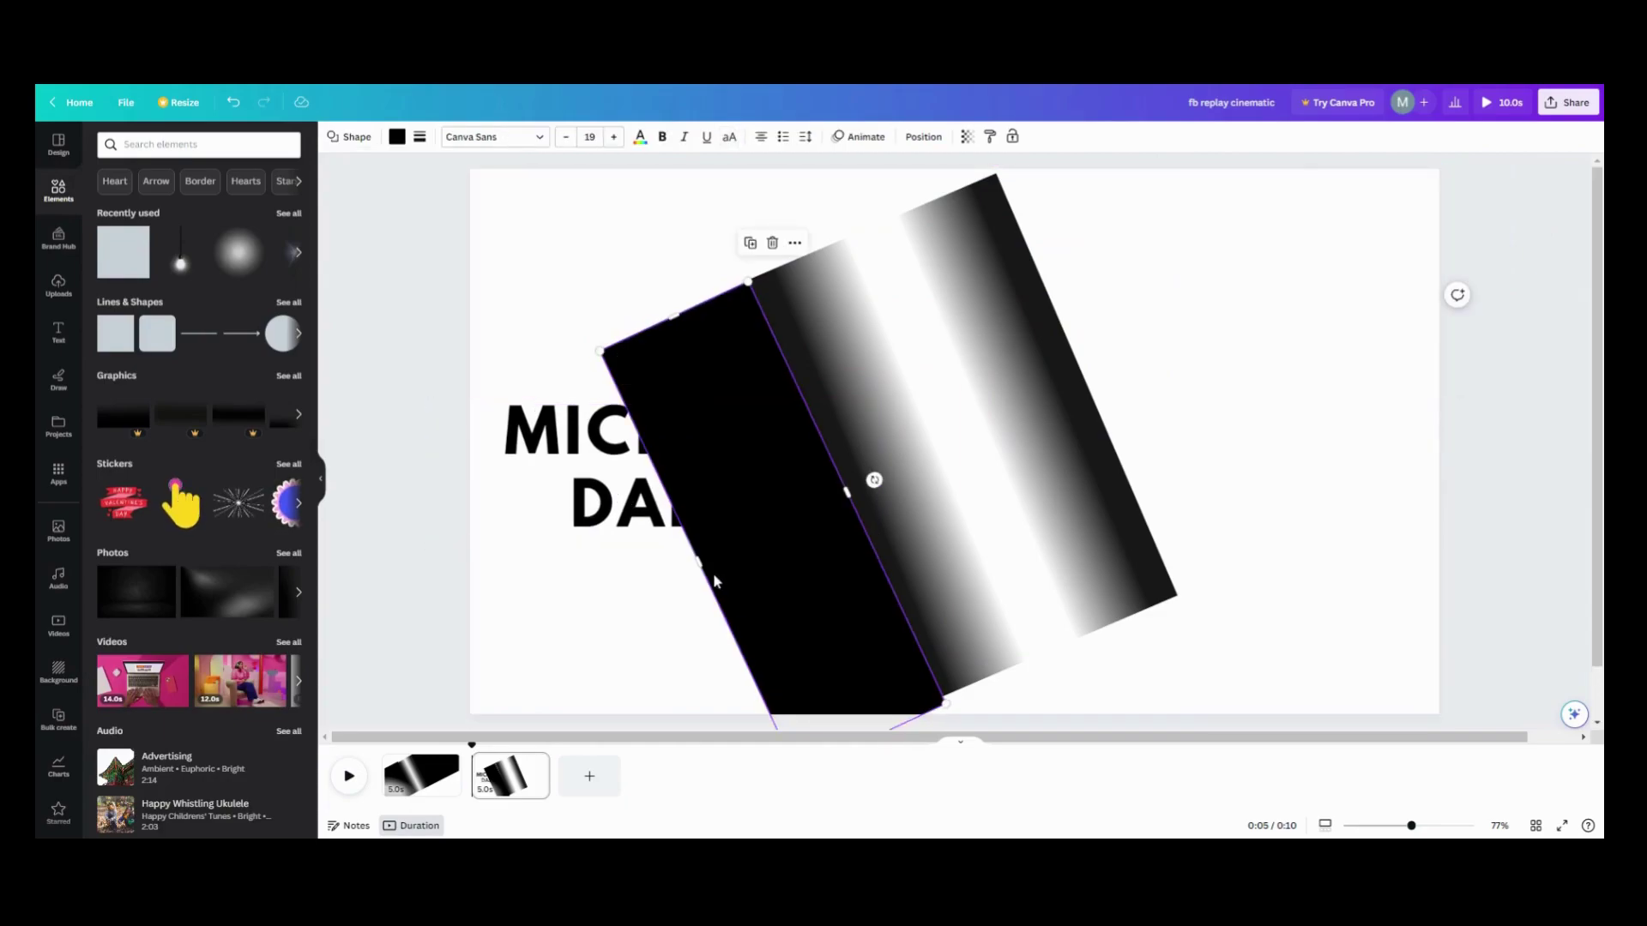
left_click_drag(699, 565, 513, 593)
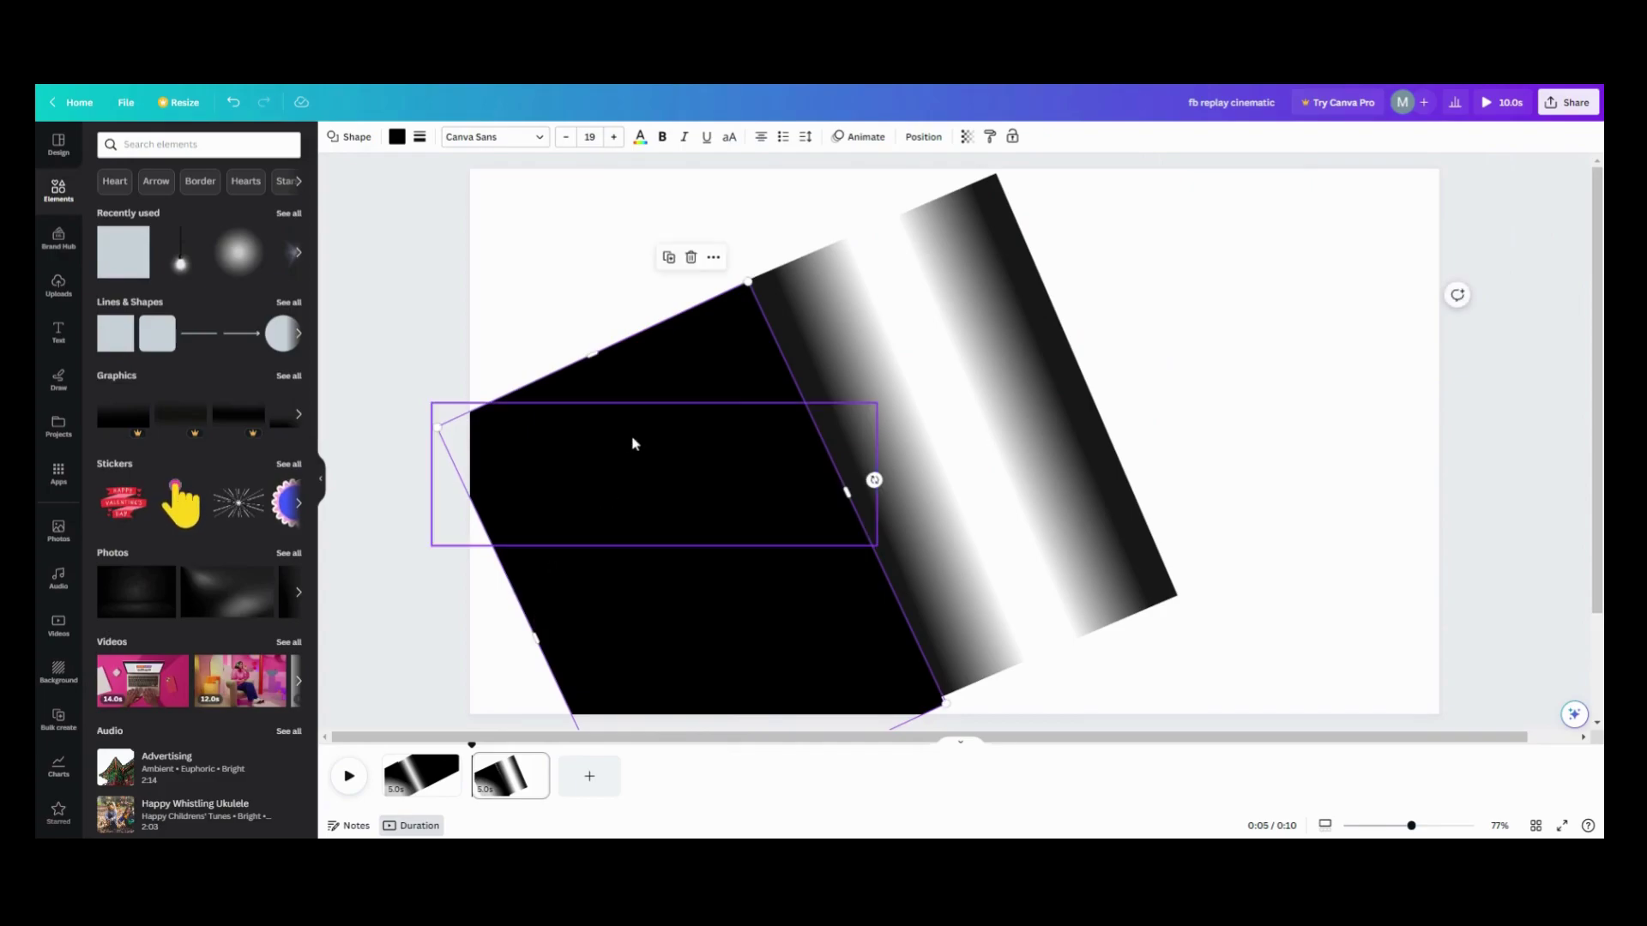
left_click(669, 257)
left_click_drag(692, 398, 1234, 159)
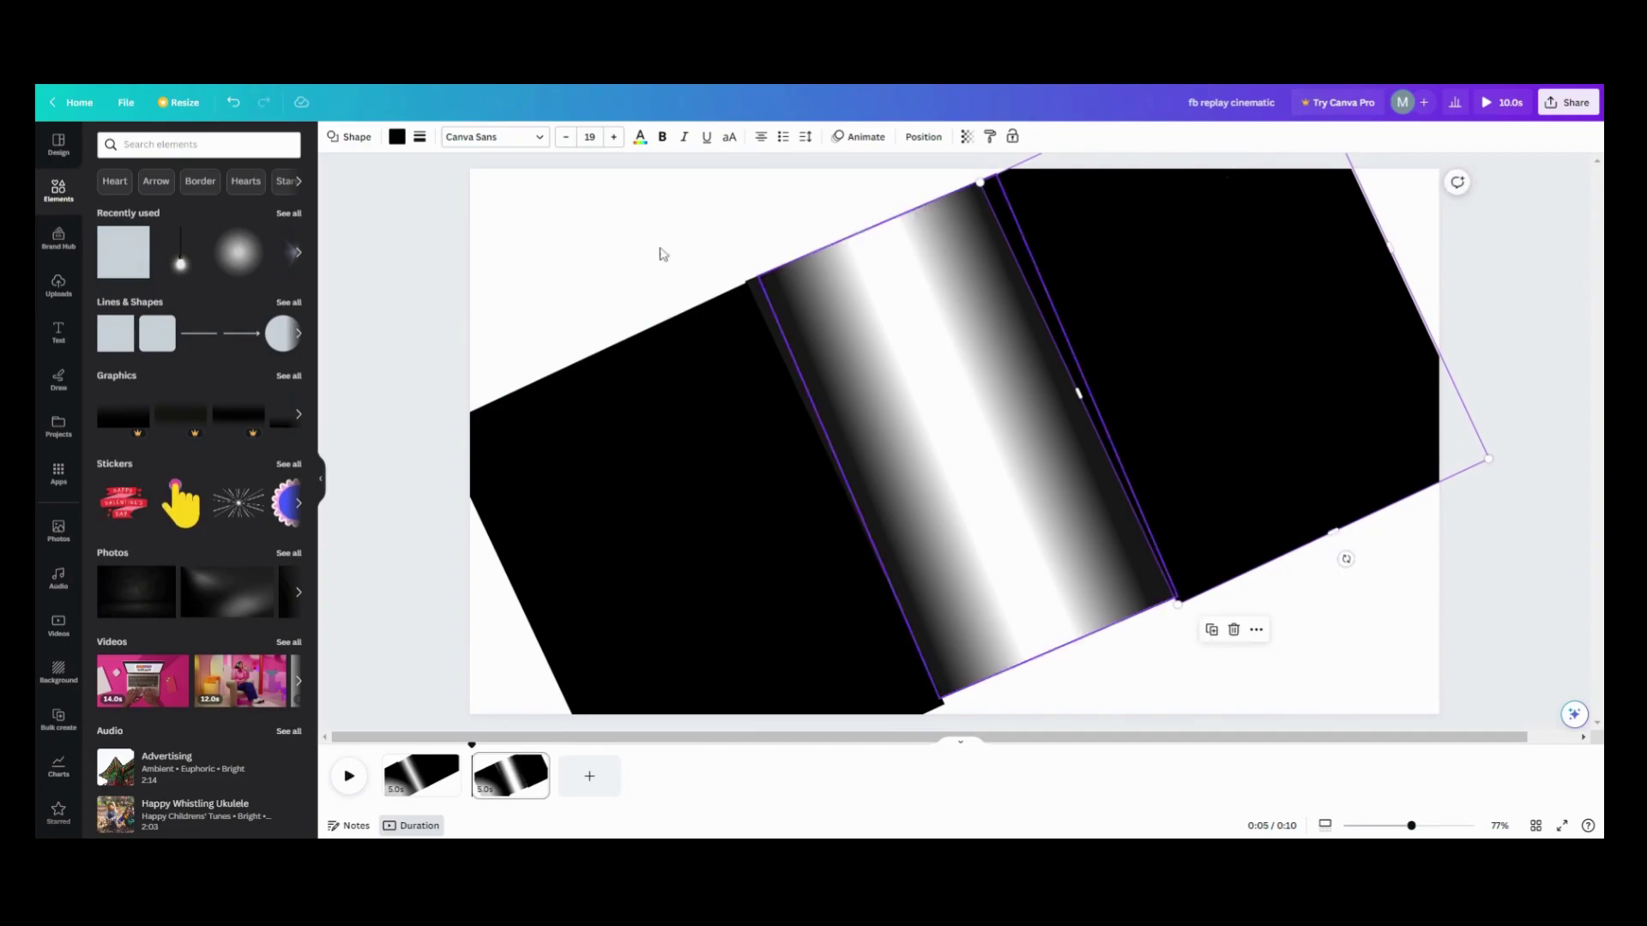
left_click(614, 251)
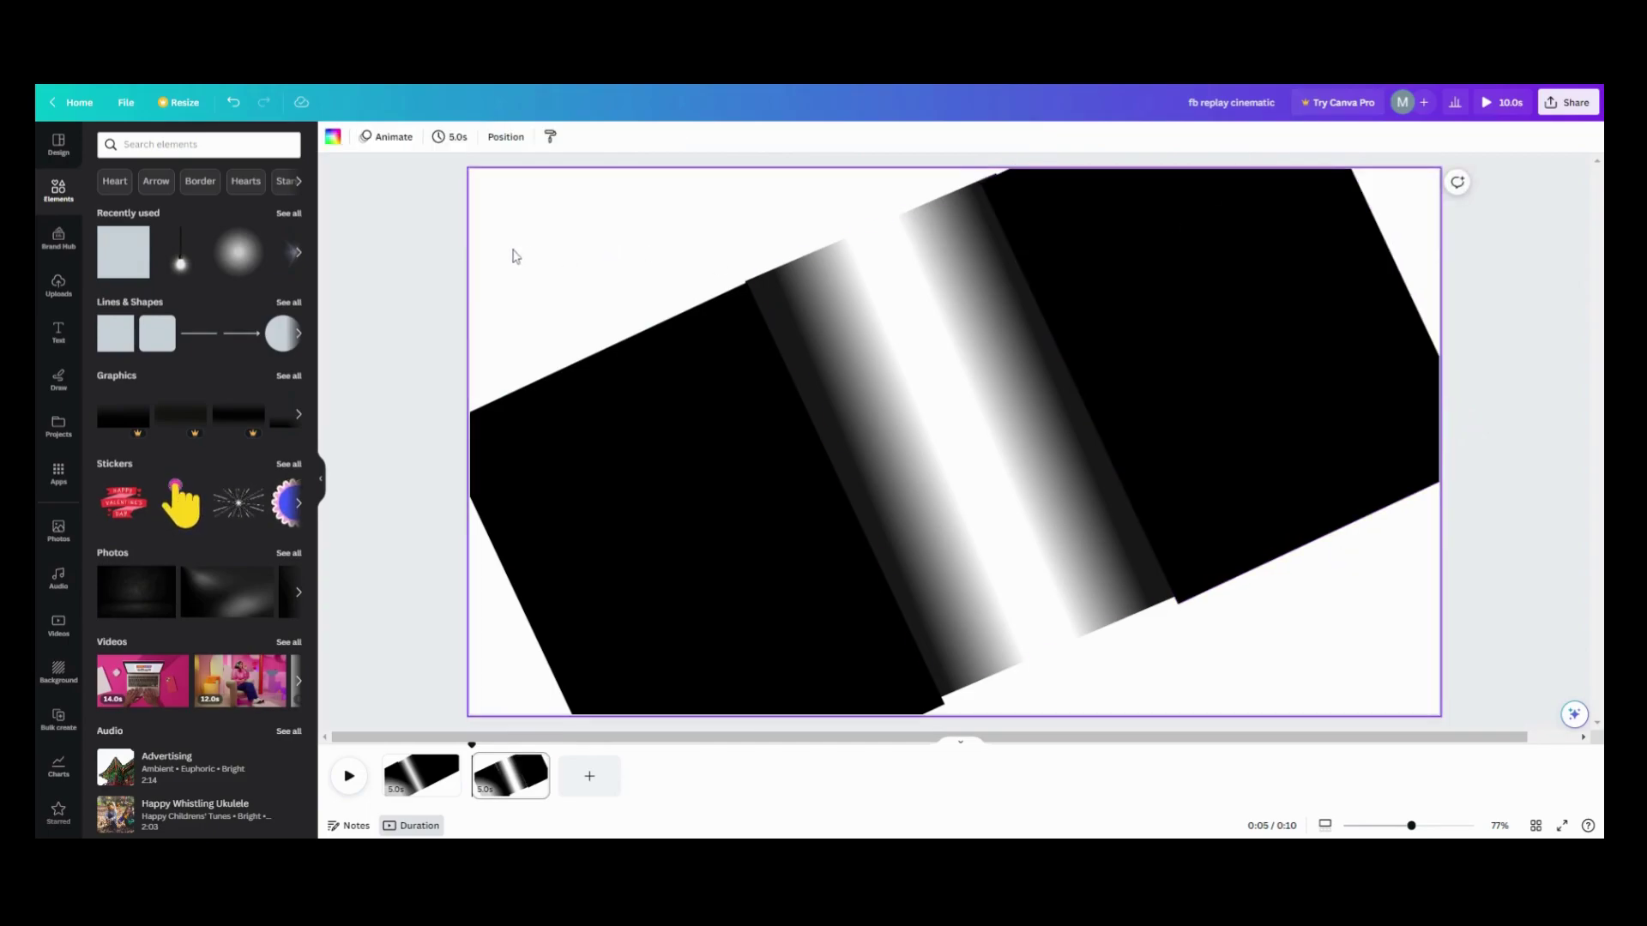
Pick the name text from the Layers list and move it to the bottom-right corner.
left_click(507, 138)
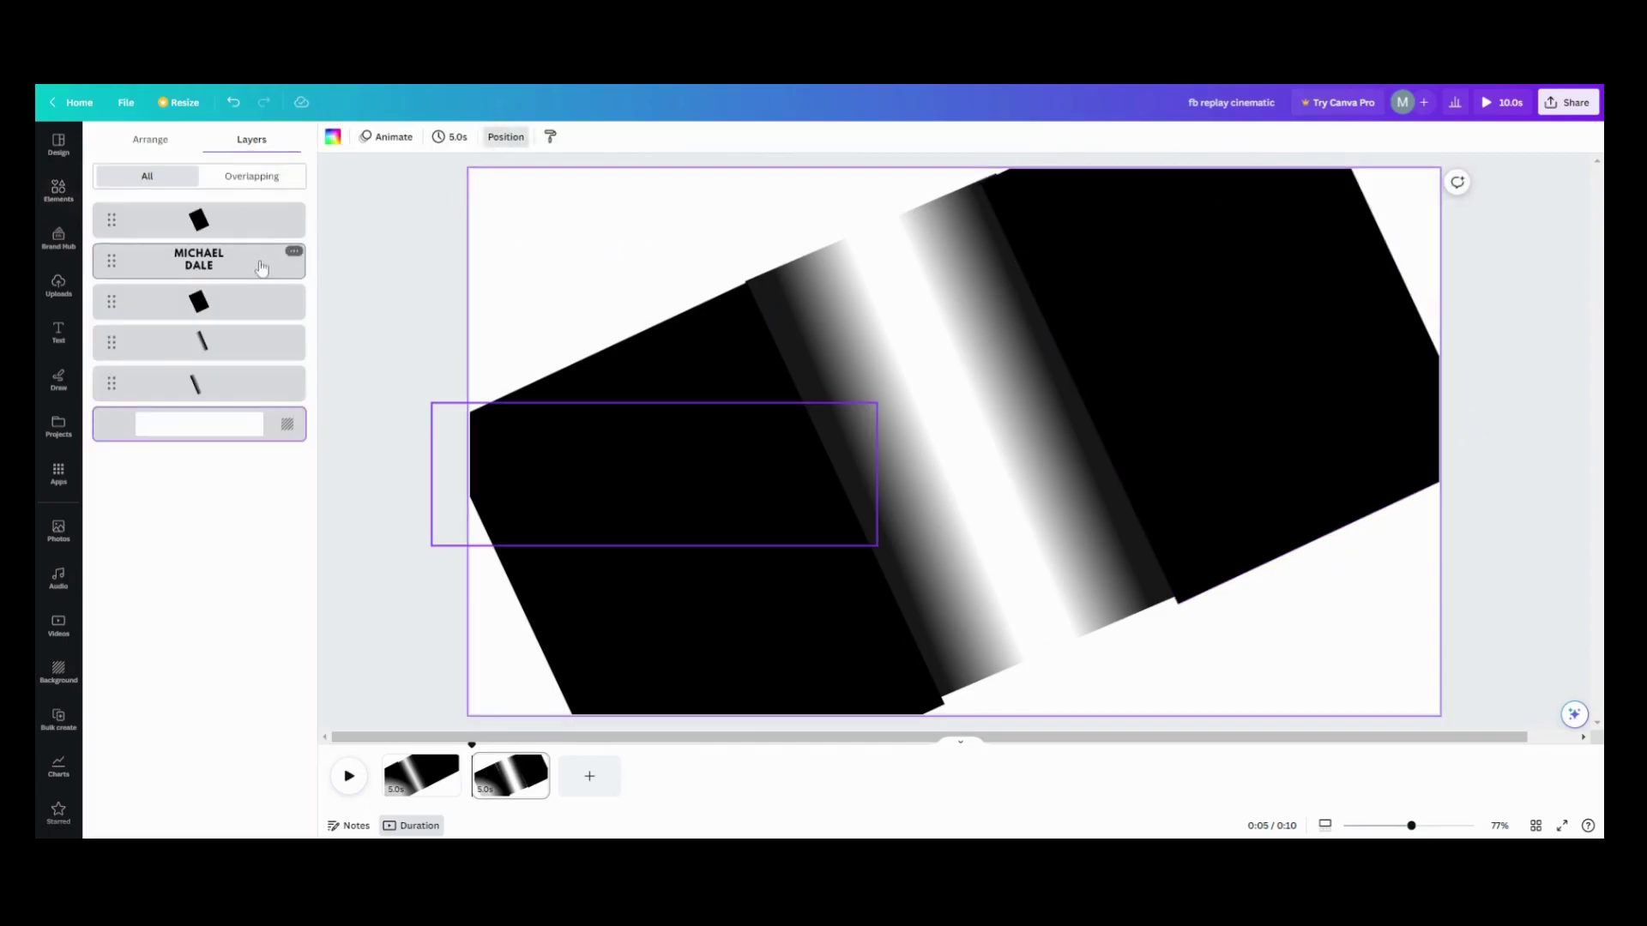
left_click_drag(248, 272, 433, 374)
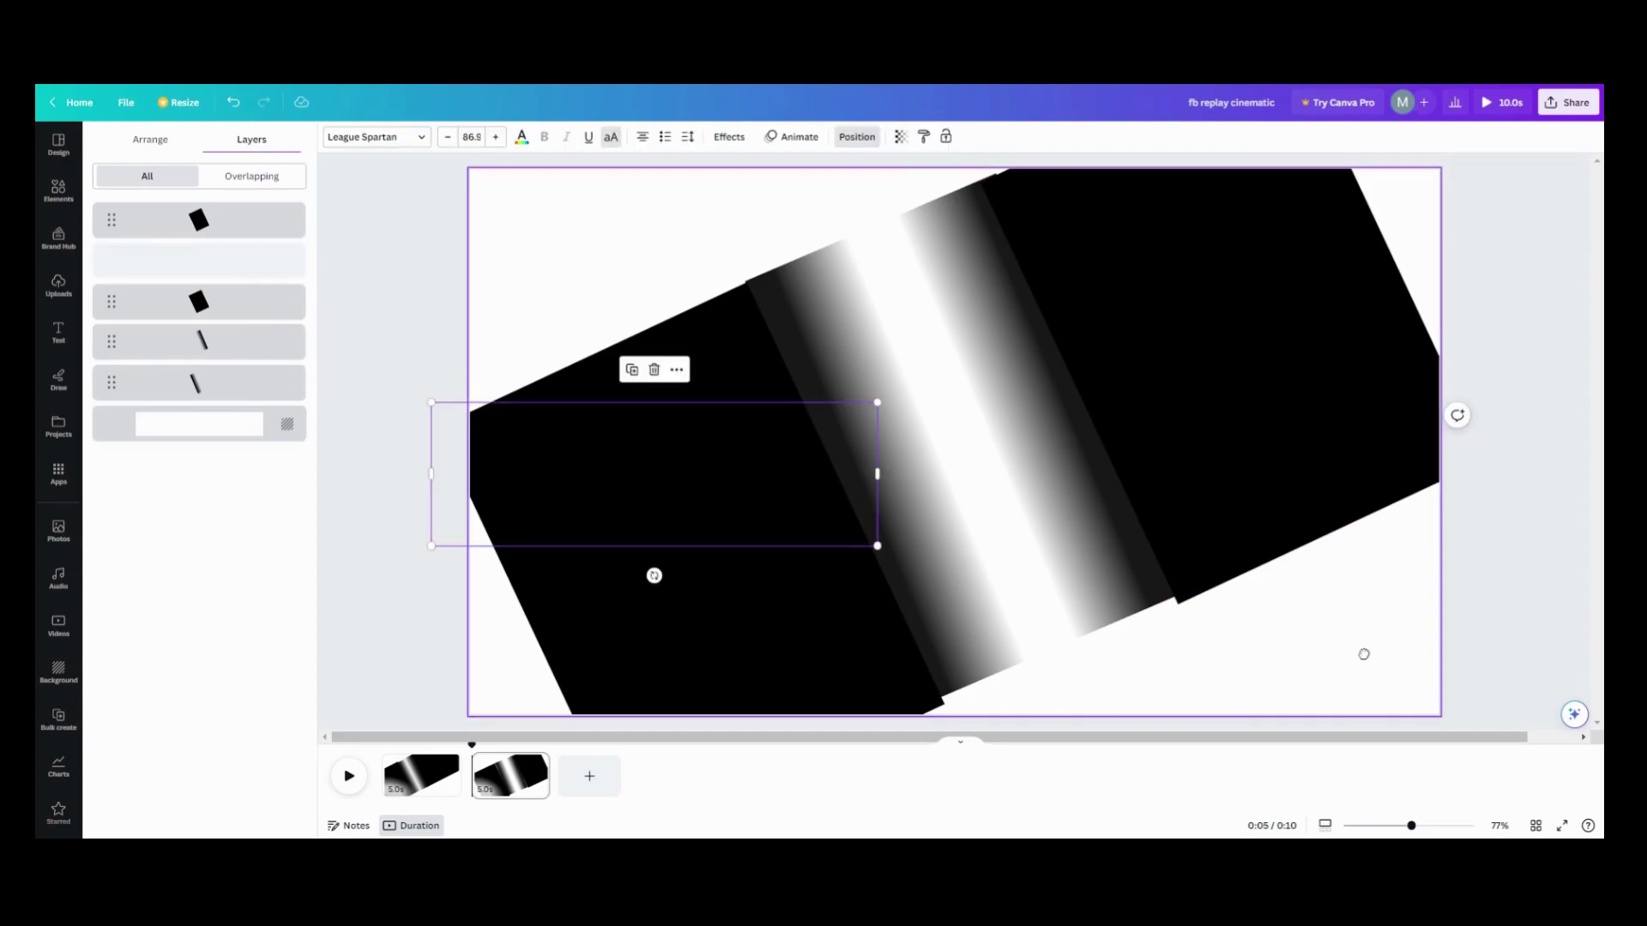
left_click_drag(607, 517, 1262, 657)
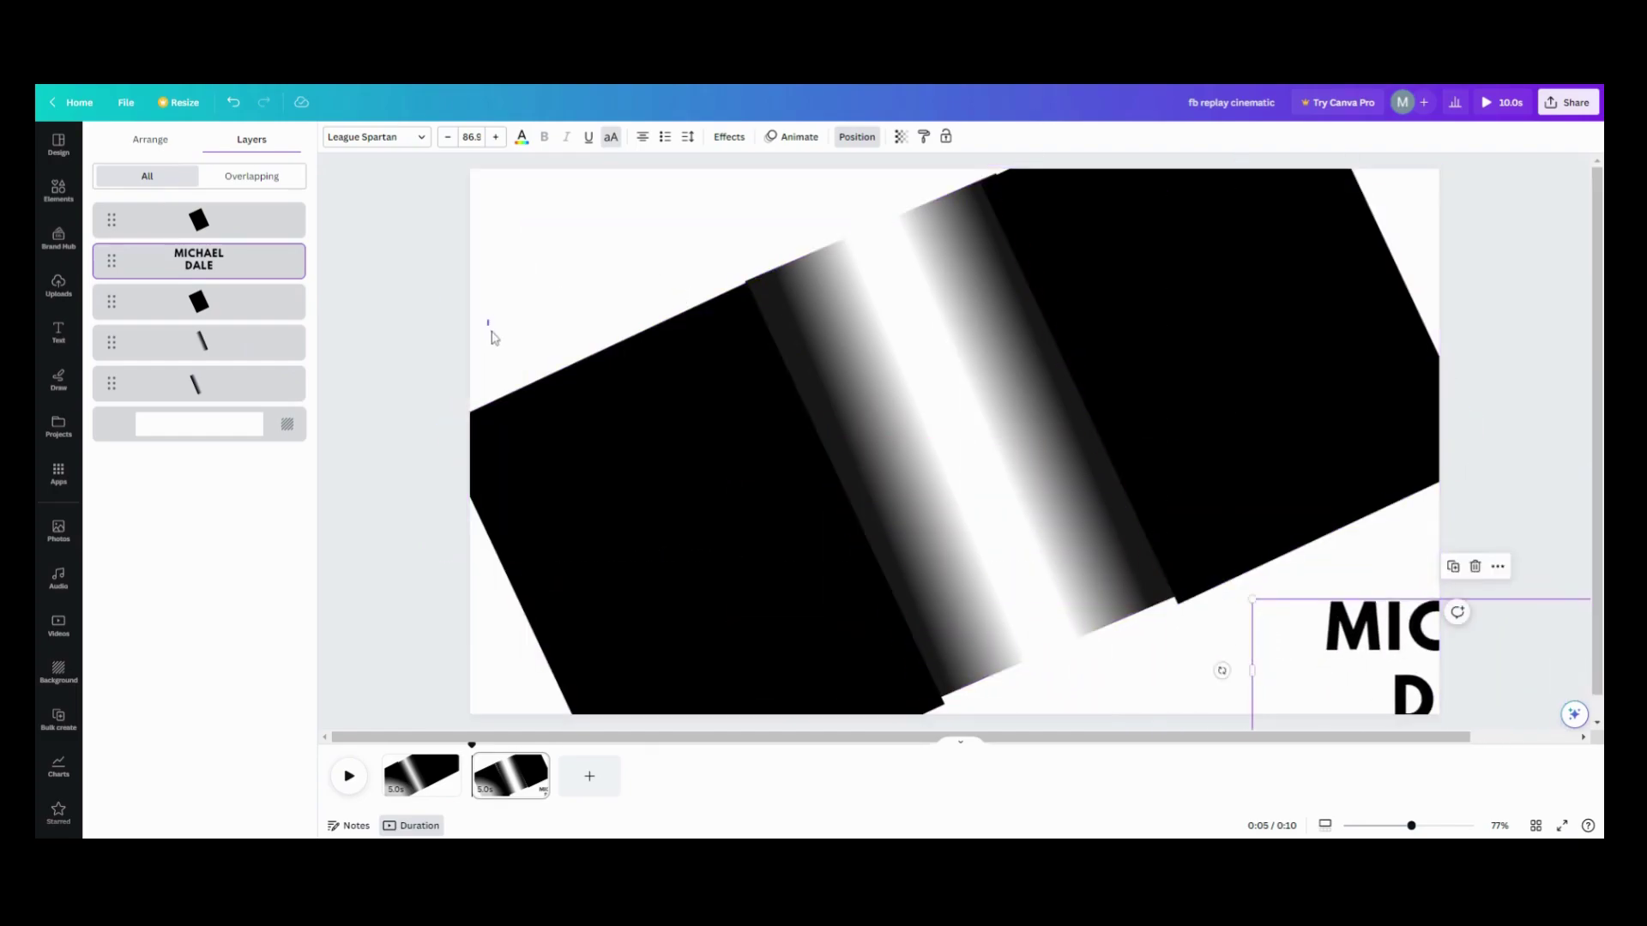
Group the black panels and gradient bars into one piece and shift it left.
left_click_drag(487, 321, 1256, 424)
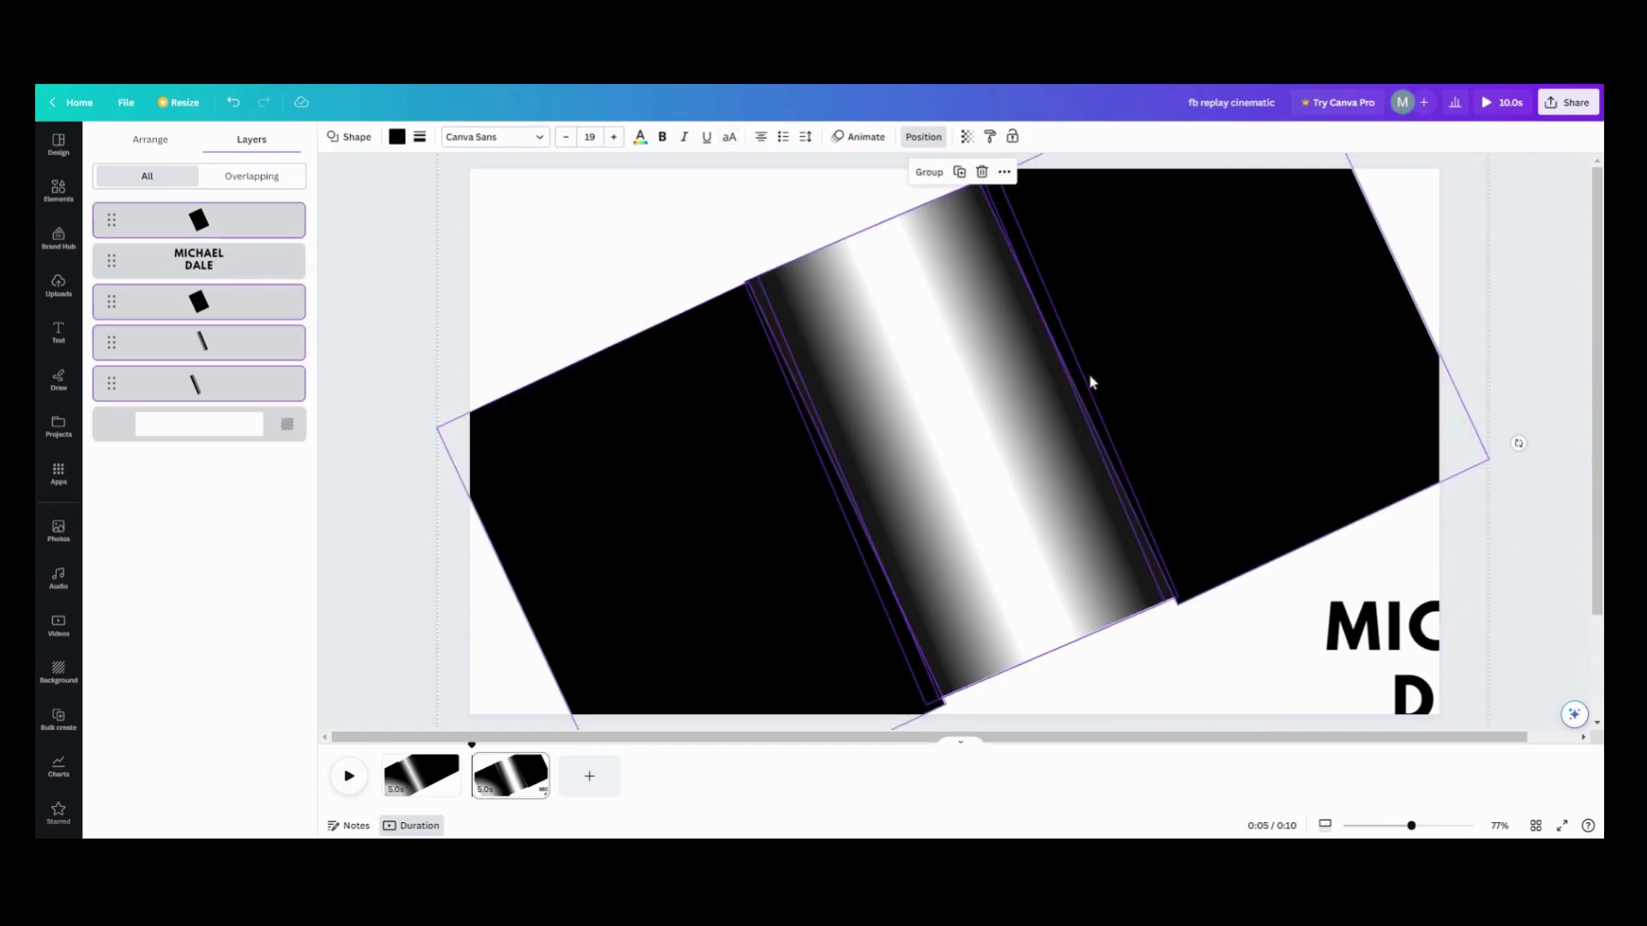
left_click(930, 172)
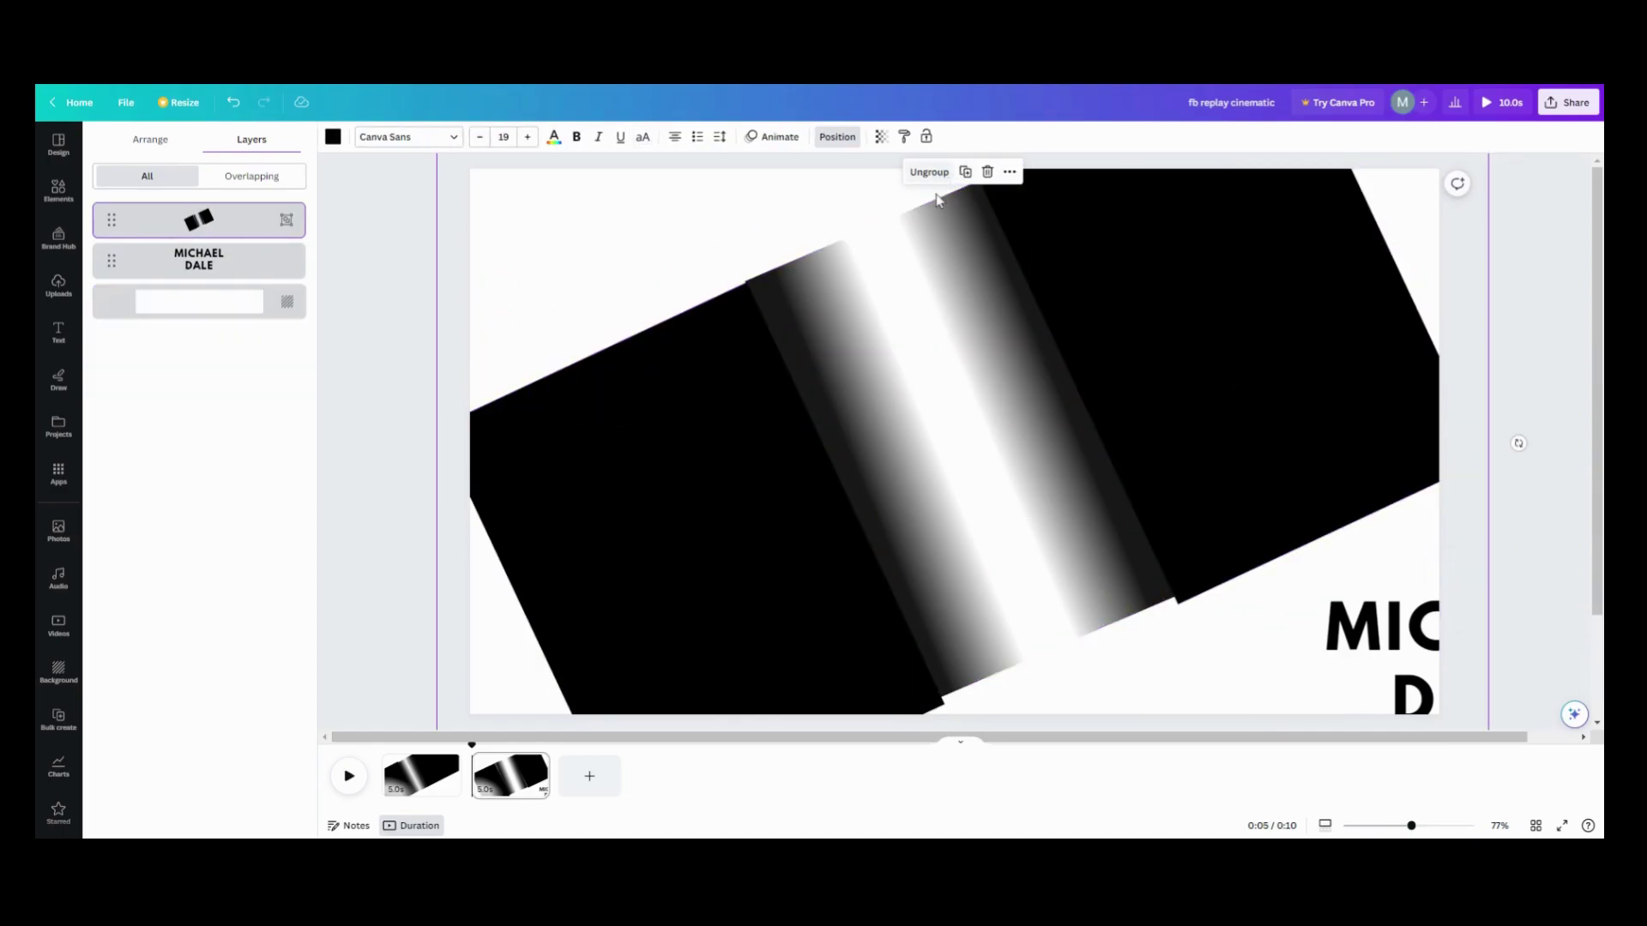
left_click_drag(958, 446, 679, 439)
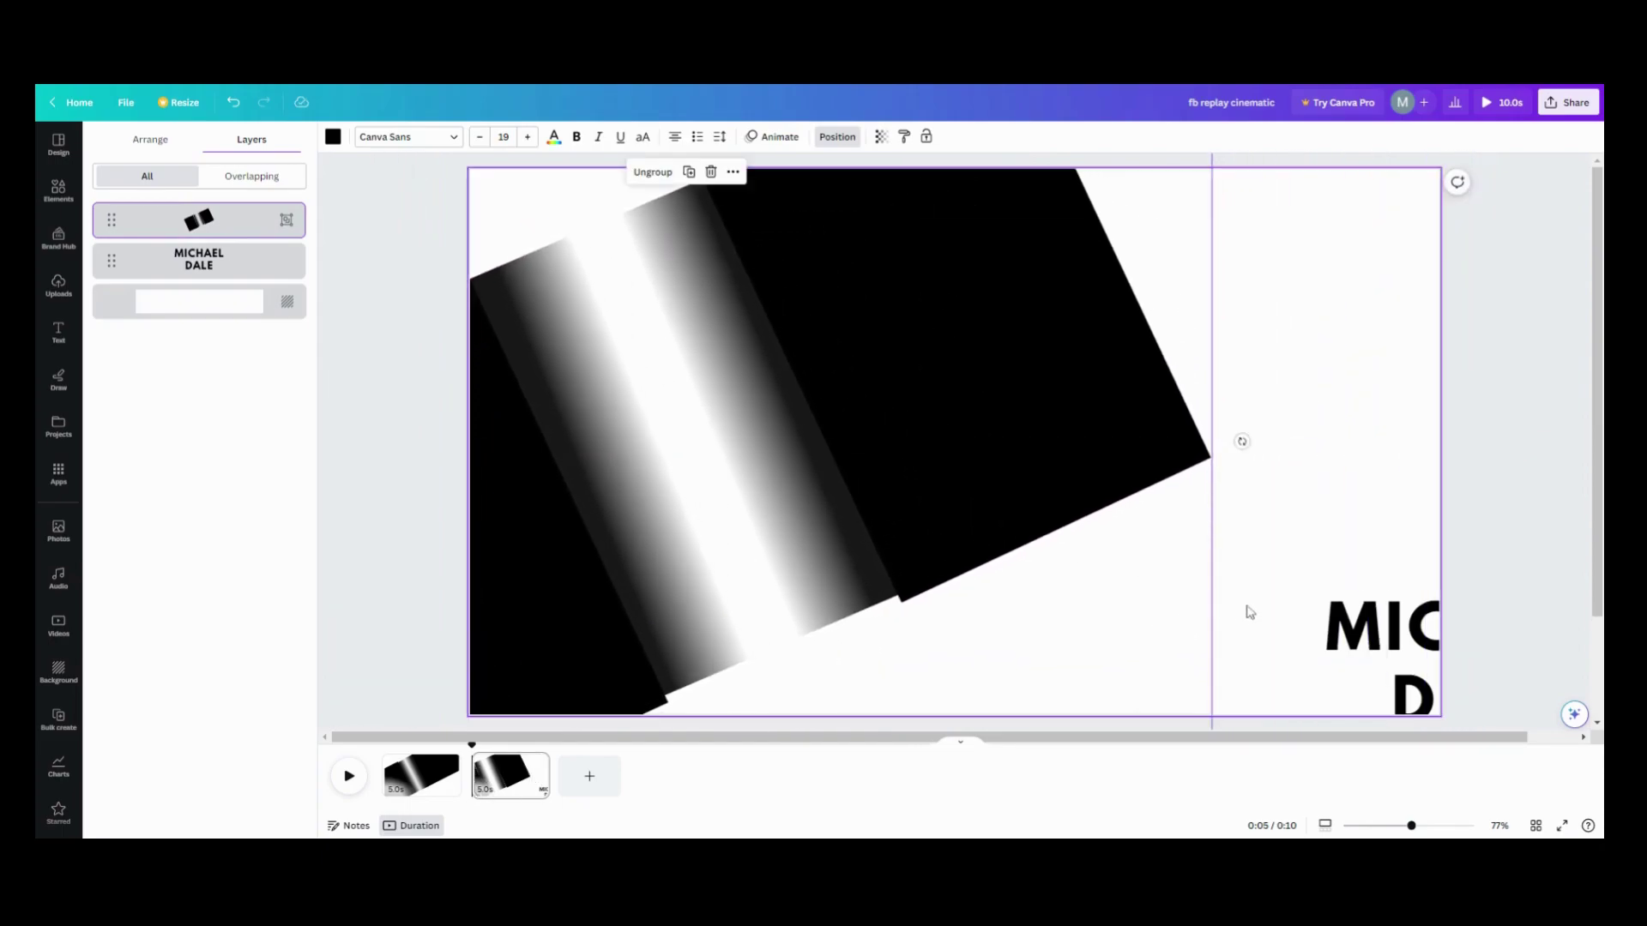
Colour the name text white, move it to mid-page, and nudge the grouped mask left.
left_click(1329, 635)
left_click(522, 137)
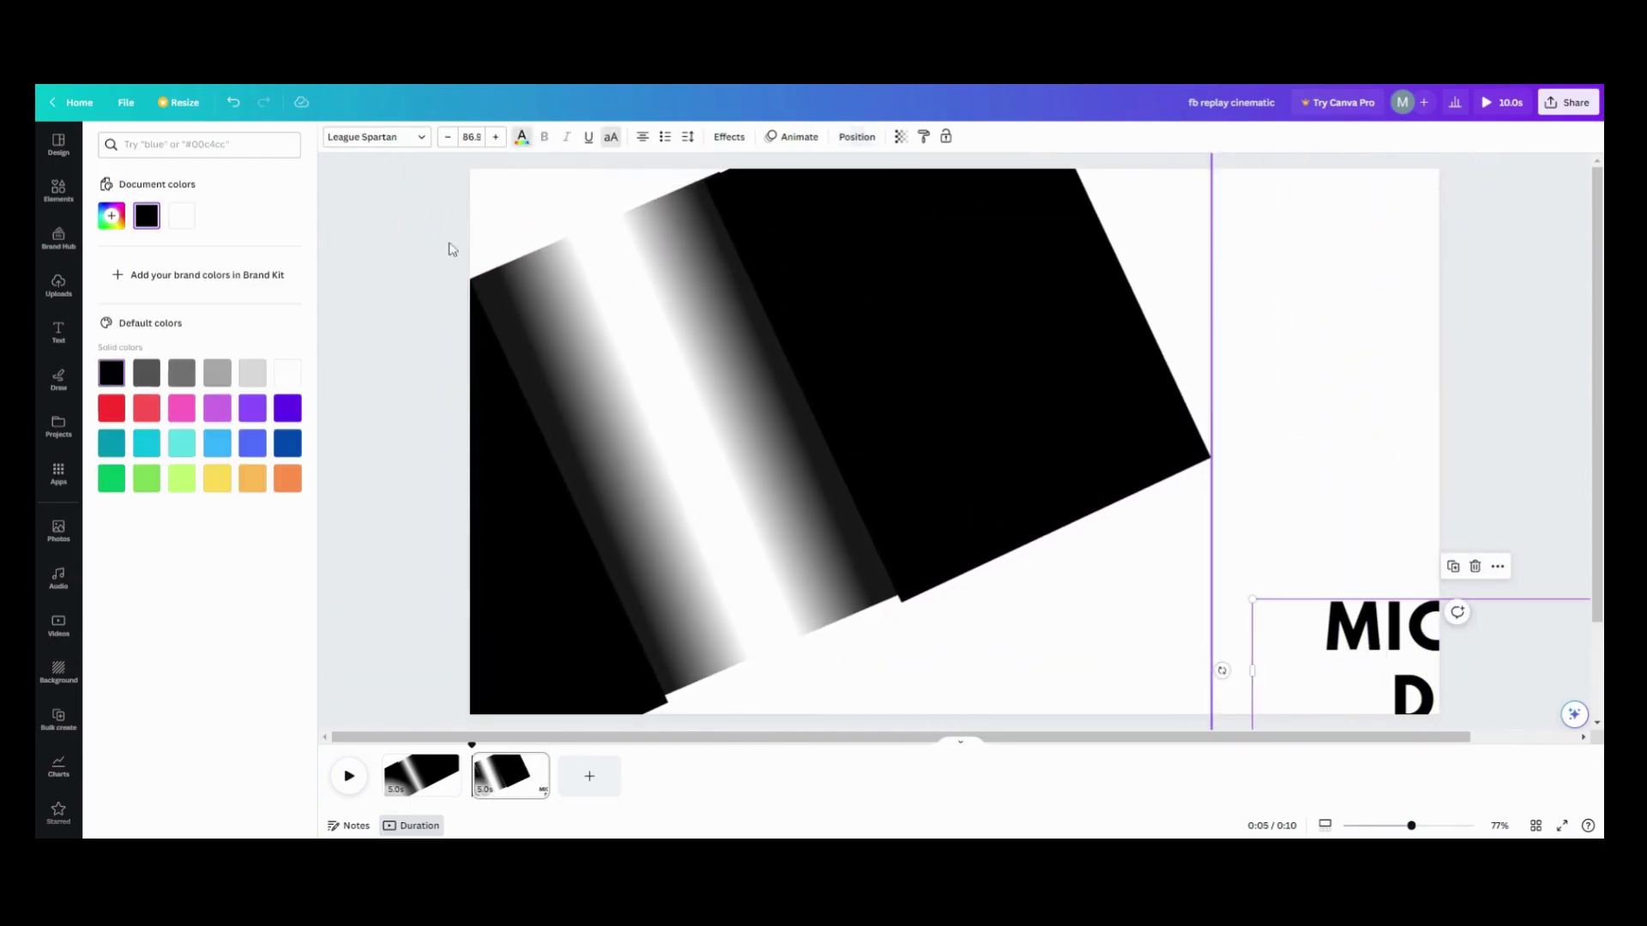
left_click(290, 383)
left_click_drag(1390, 632, 861, 414)
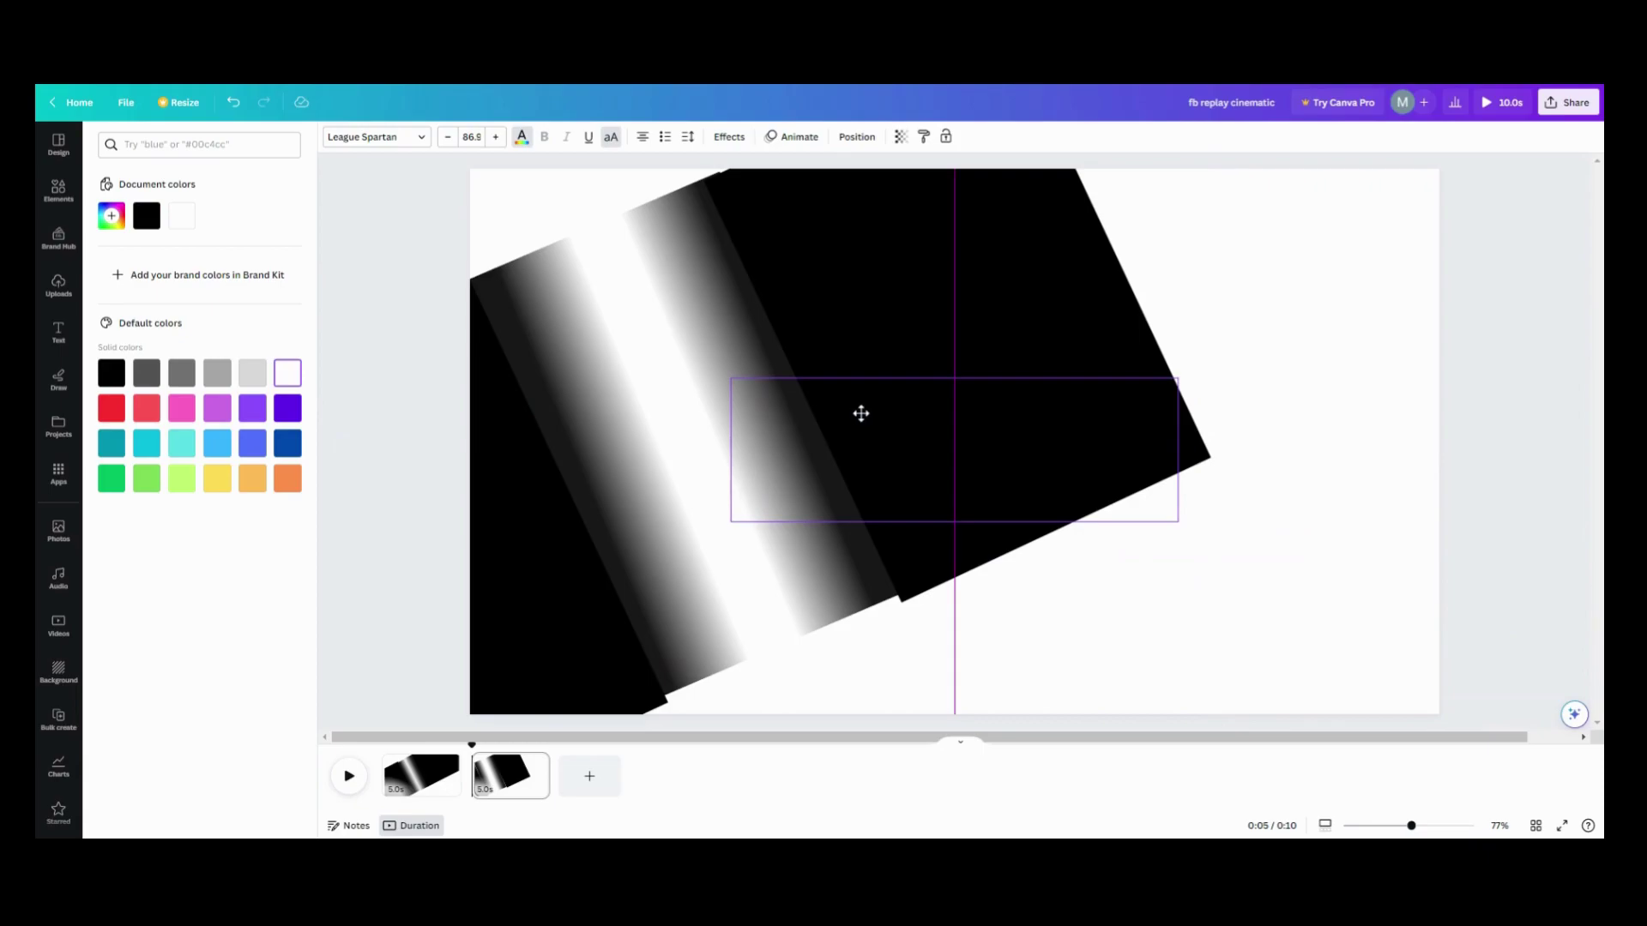
mouse_move(681, 542)
left_mouse_down()
mouse_move(644, 526)
mouse_move(656, 536)
left_mouse_up()
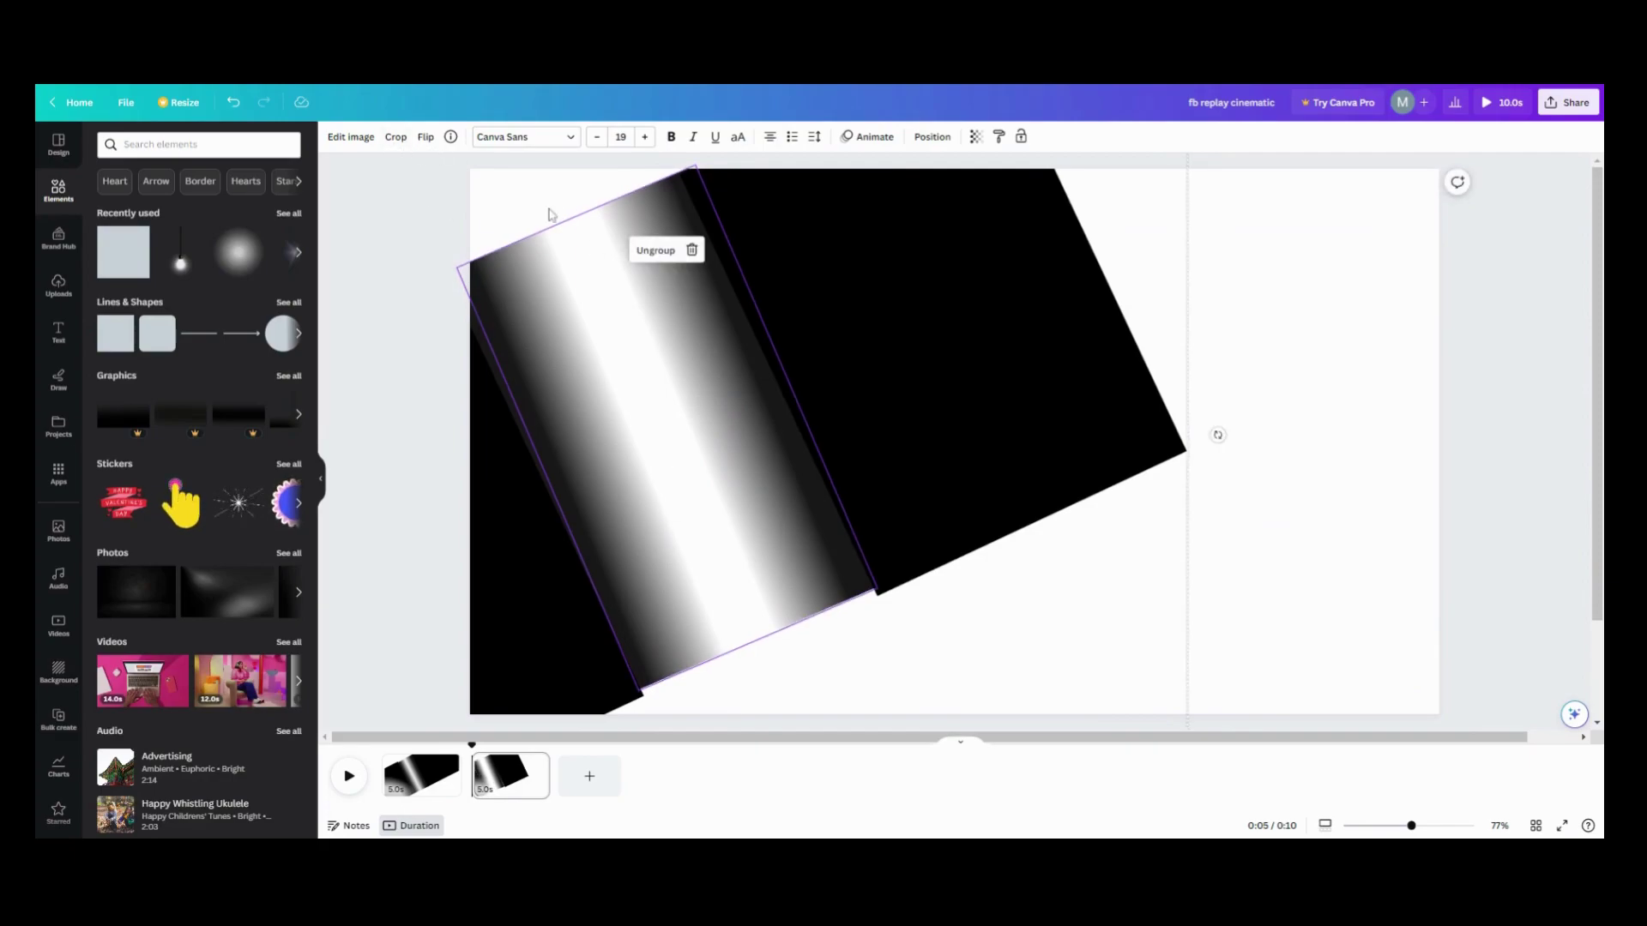
Set page 2's background layer to black from Document colors.
left_click(926, 139)
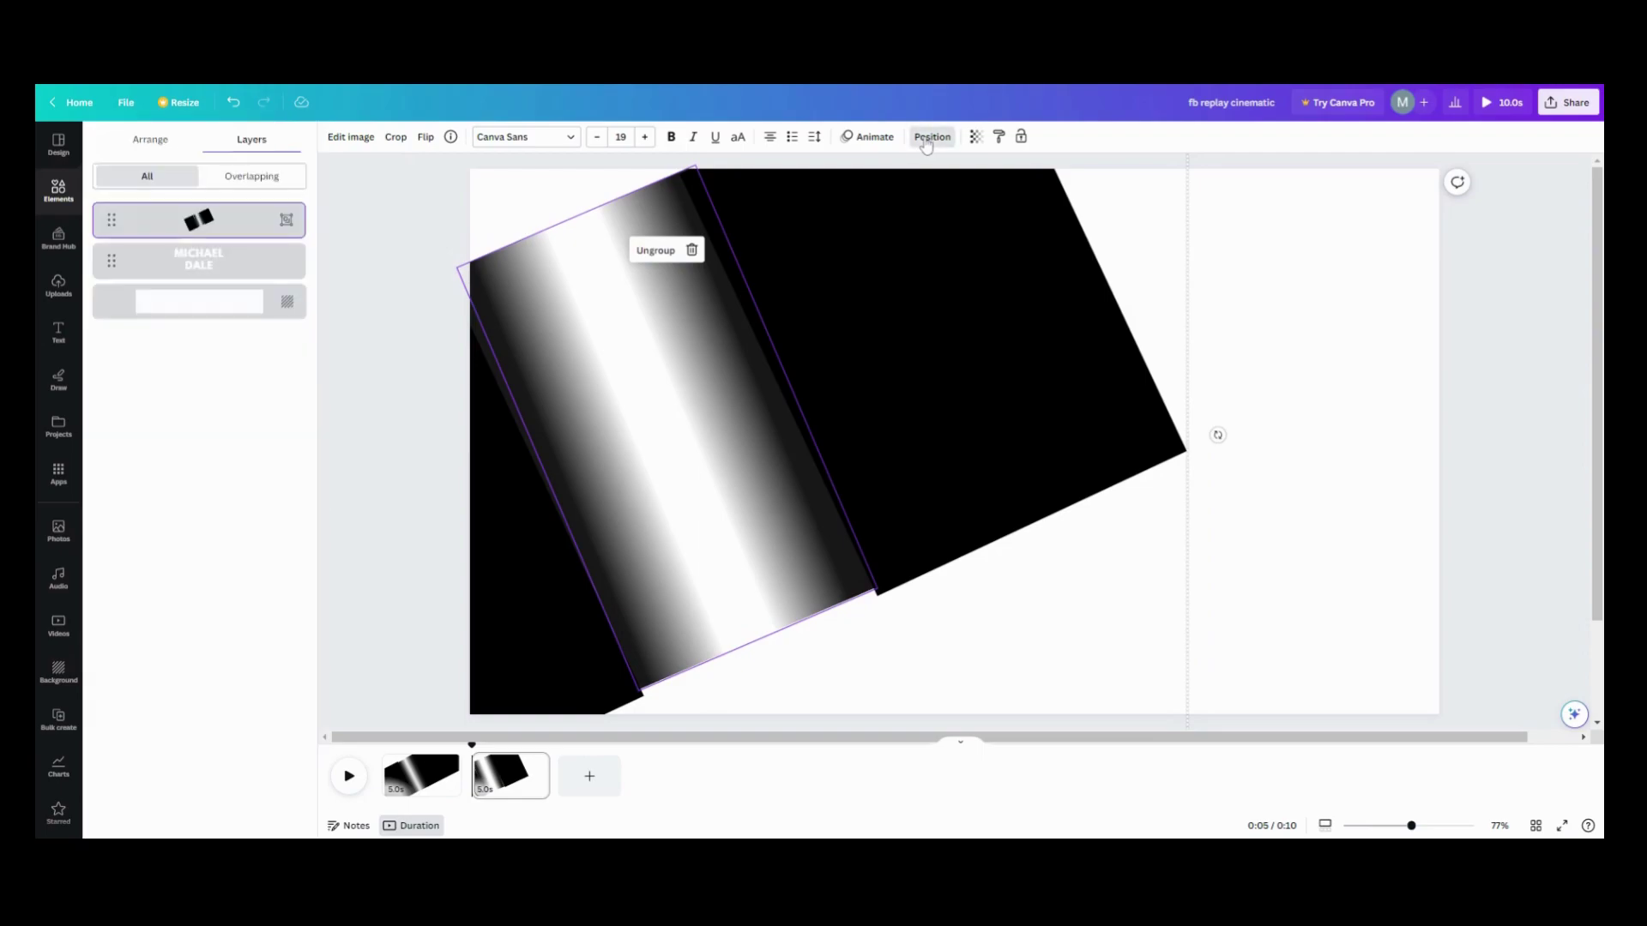
left_click(236, 307)
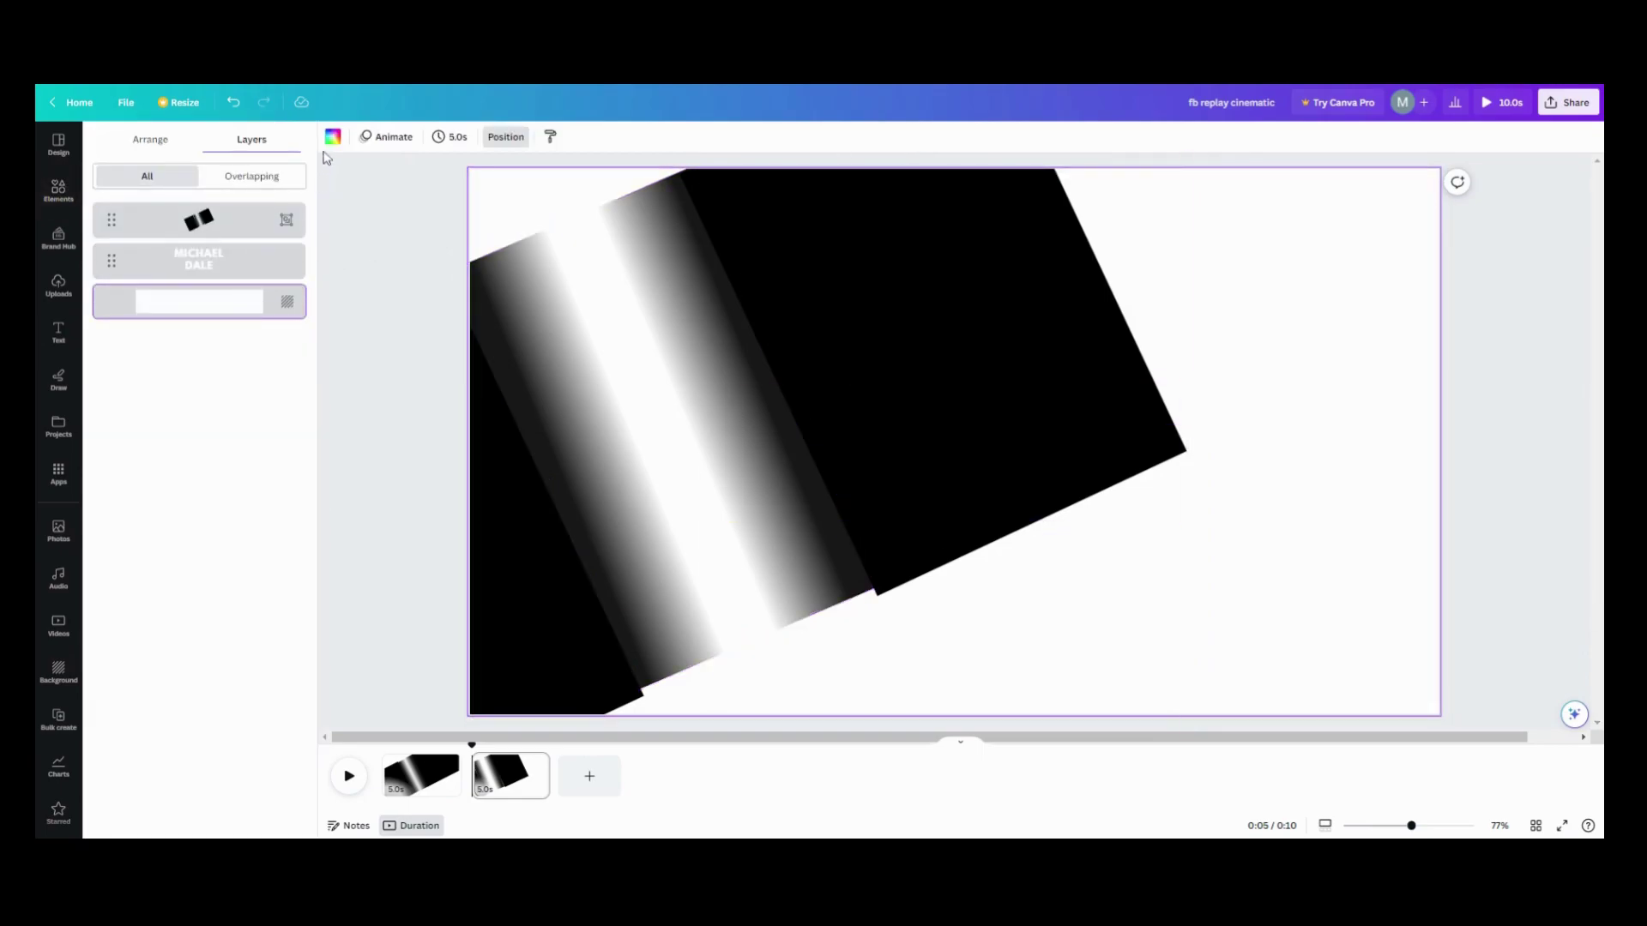
left_click(334, 140)
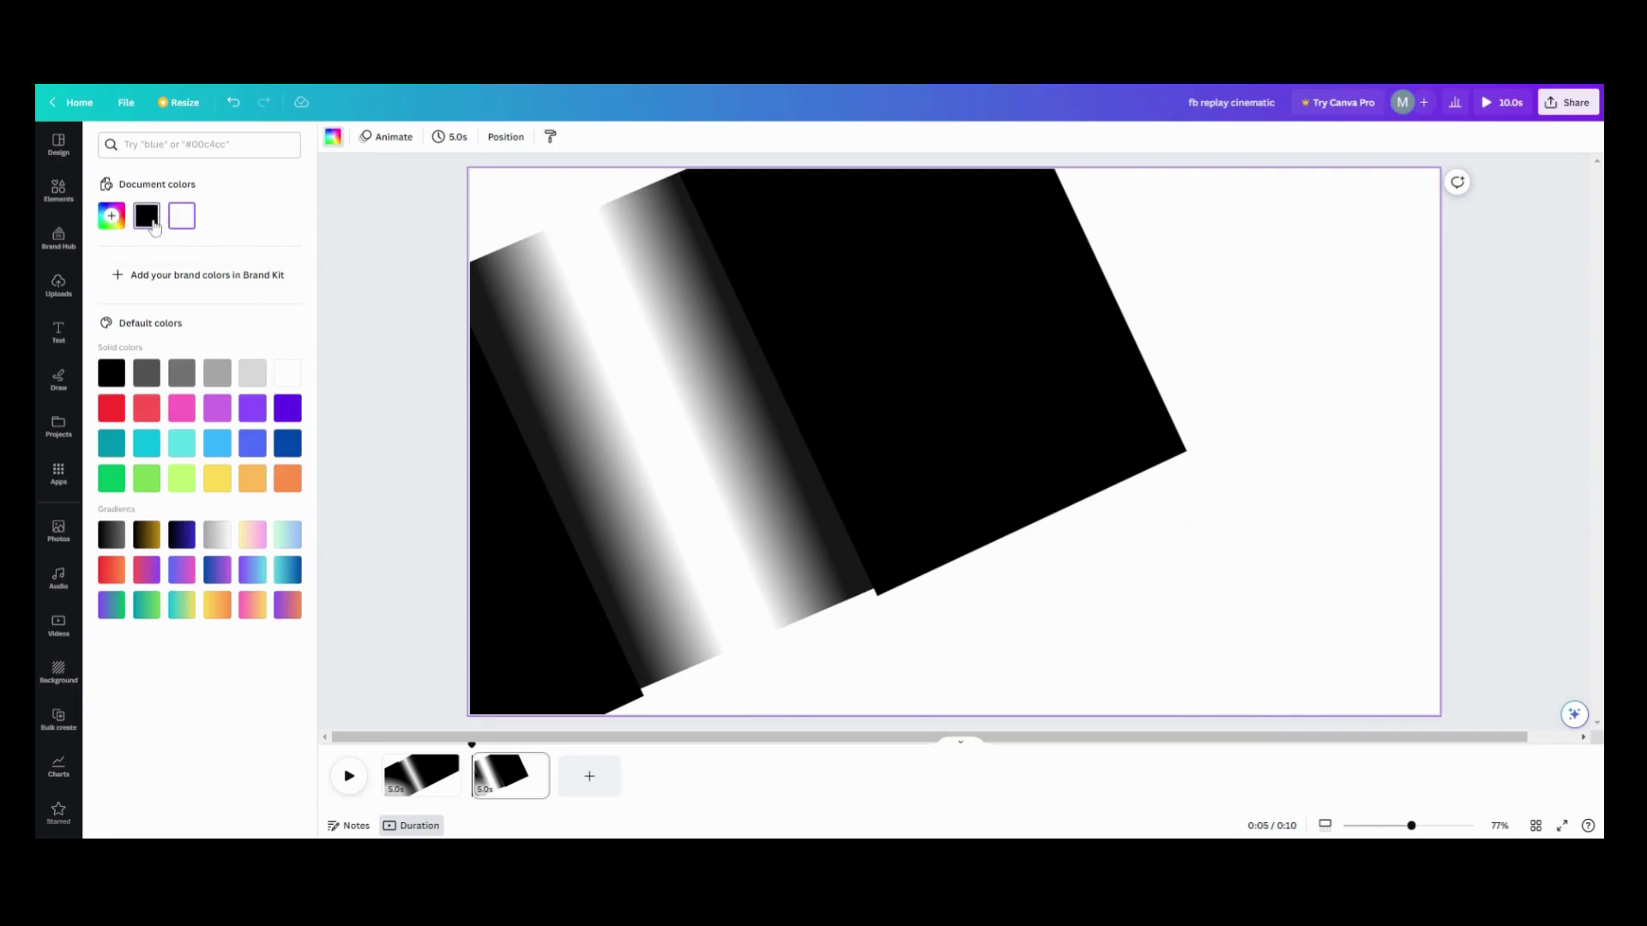
left_click(148, 218)
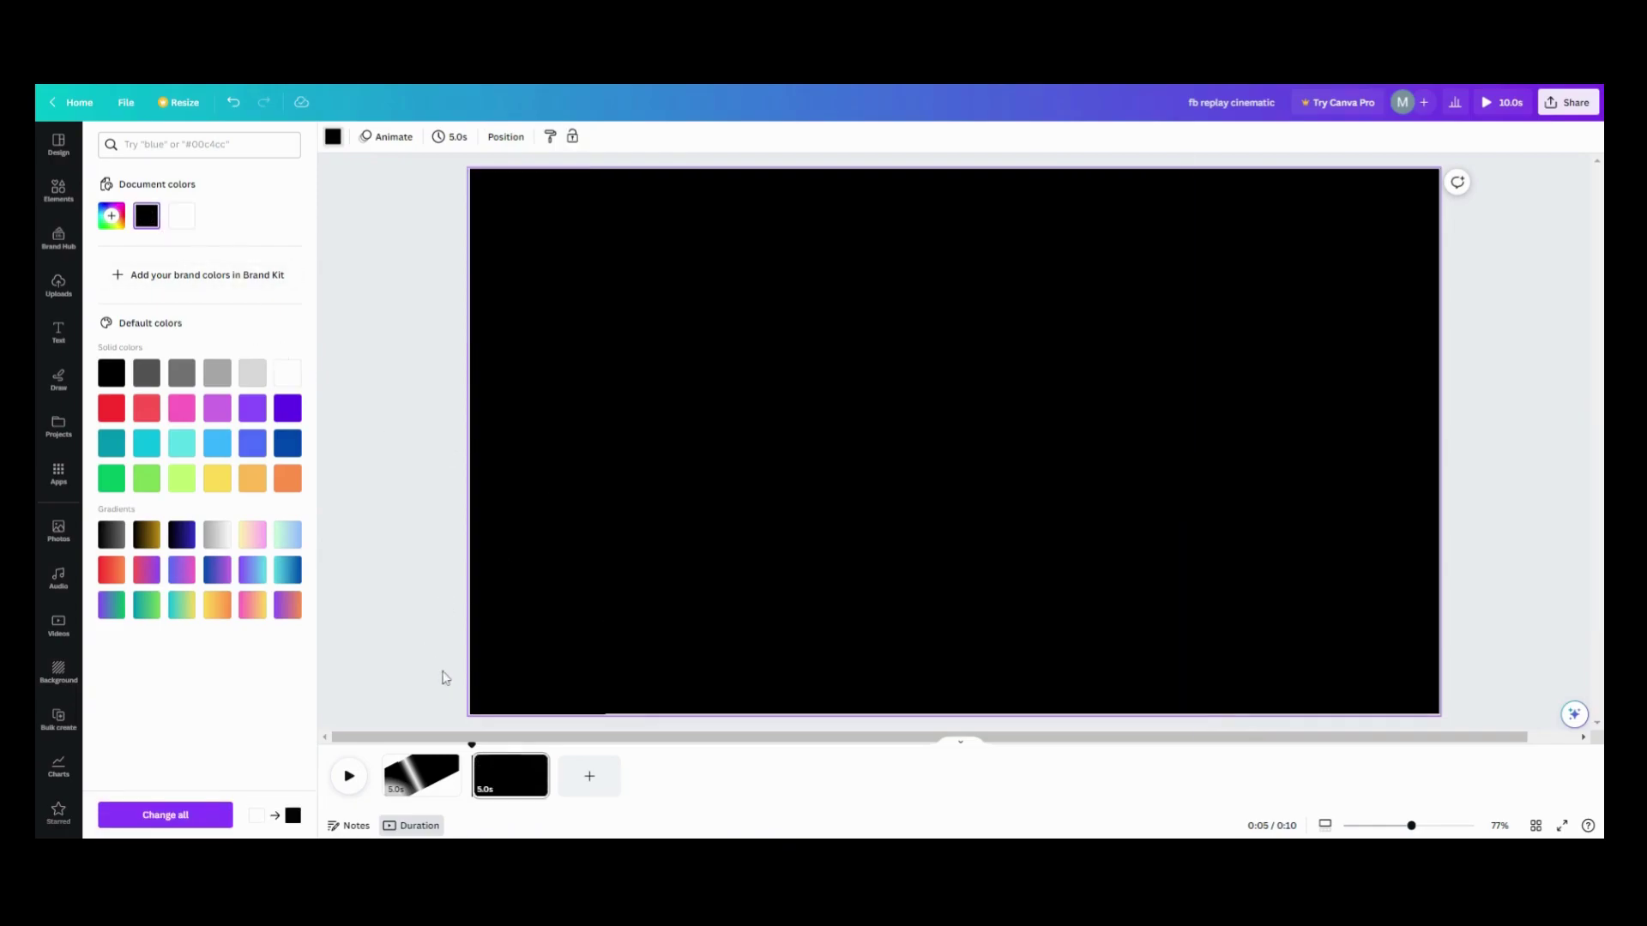
Select the grouped mask from the Layers list and bring up its Animate options.
left_click(522, 148)
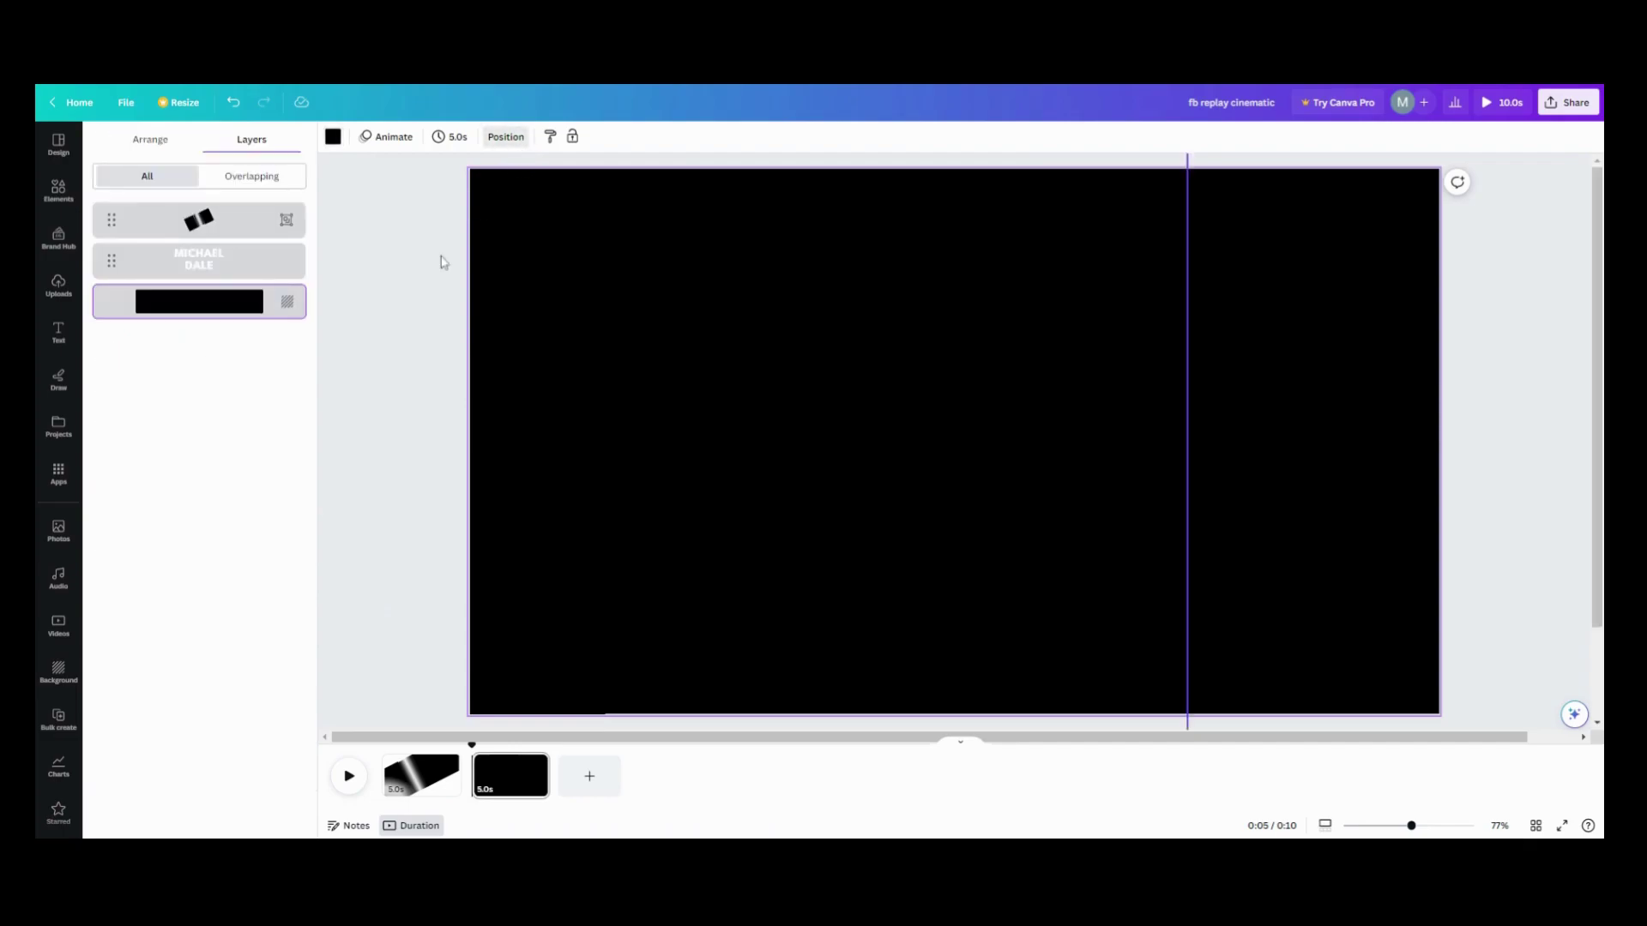
left_click(226, 224)
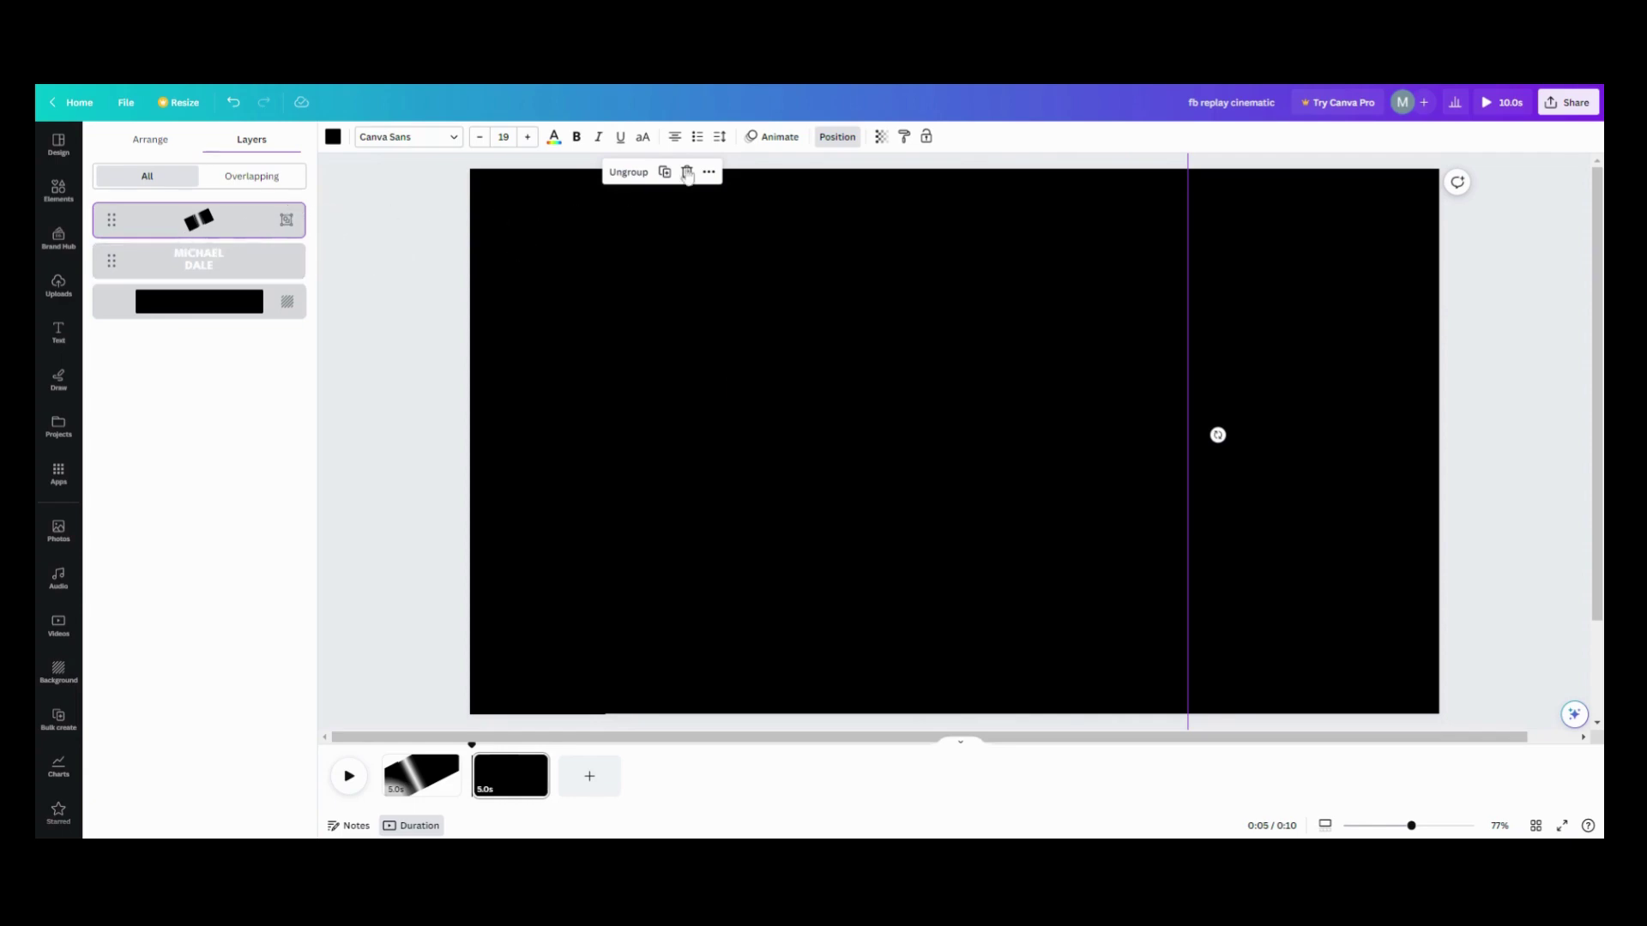
left_click(771, 139)
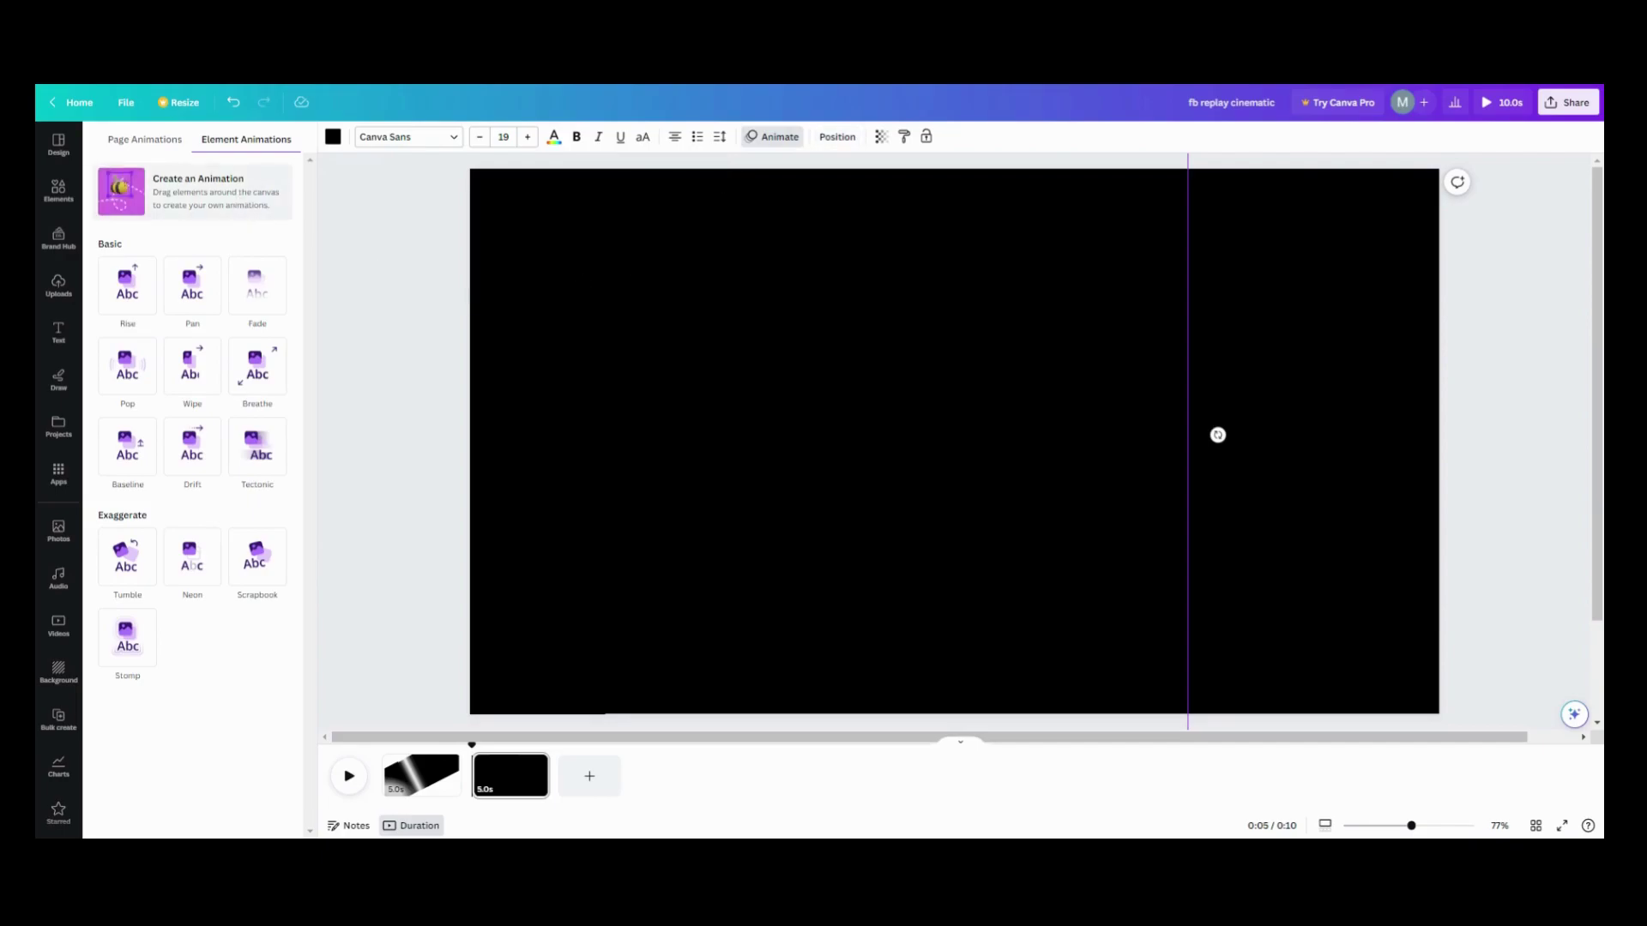
Draw a custom straight rightward motion path for the group across the name, set to Steady.
left_click(240, 203)
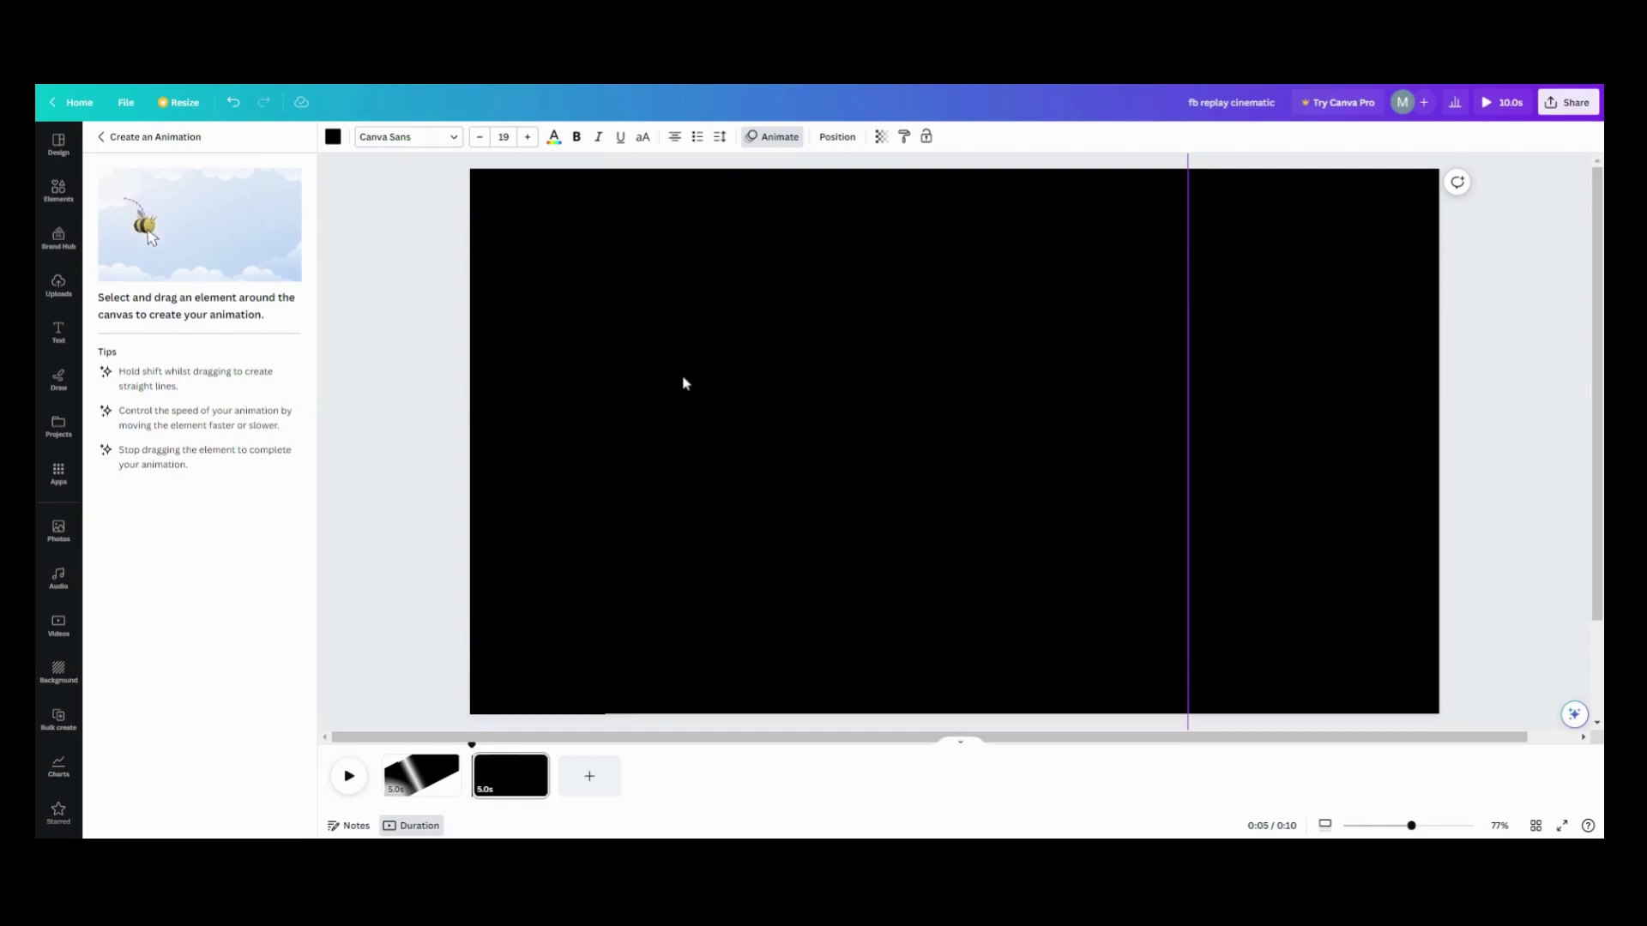
left_click_drag(765, 405, 1083, 402)
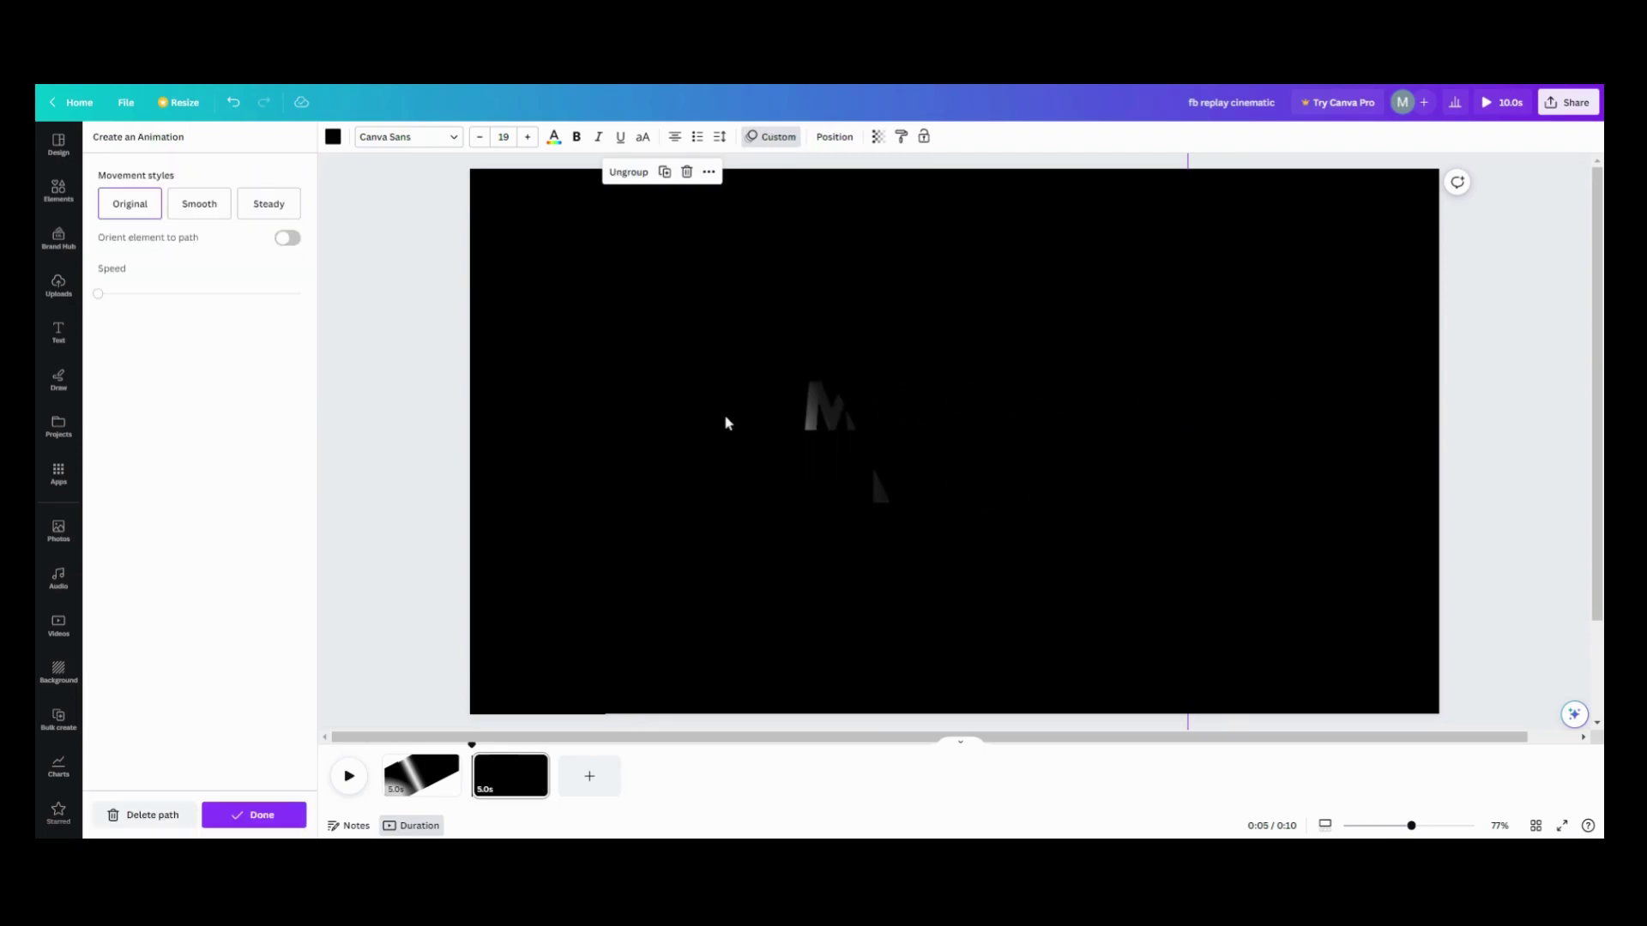
left_click(260, 205)
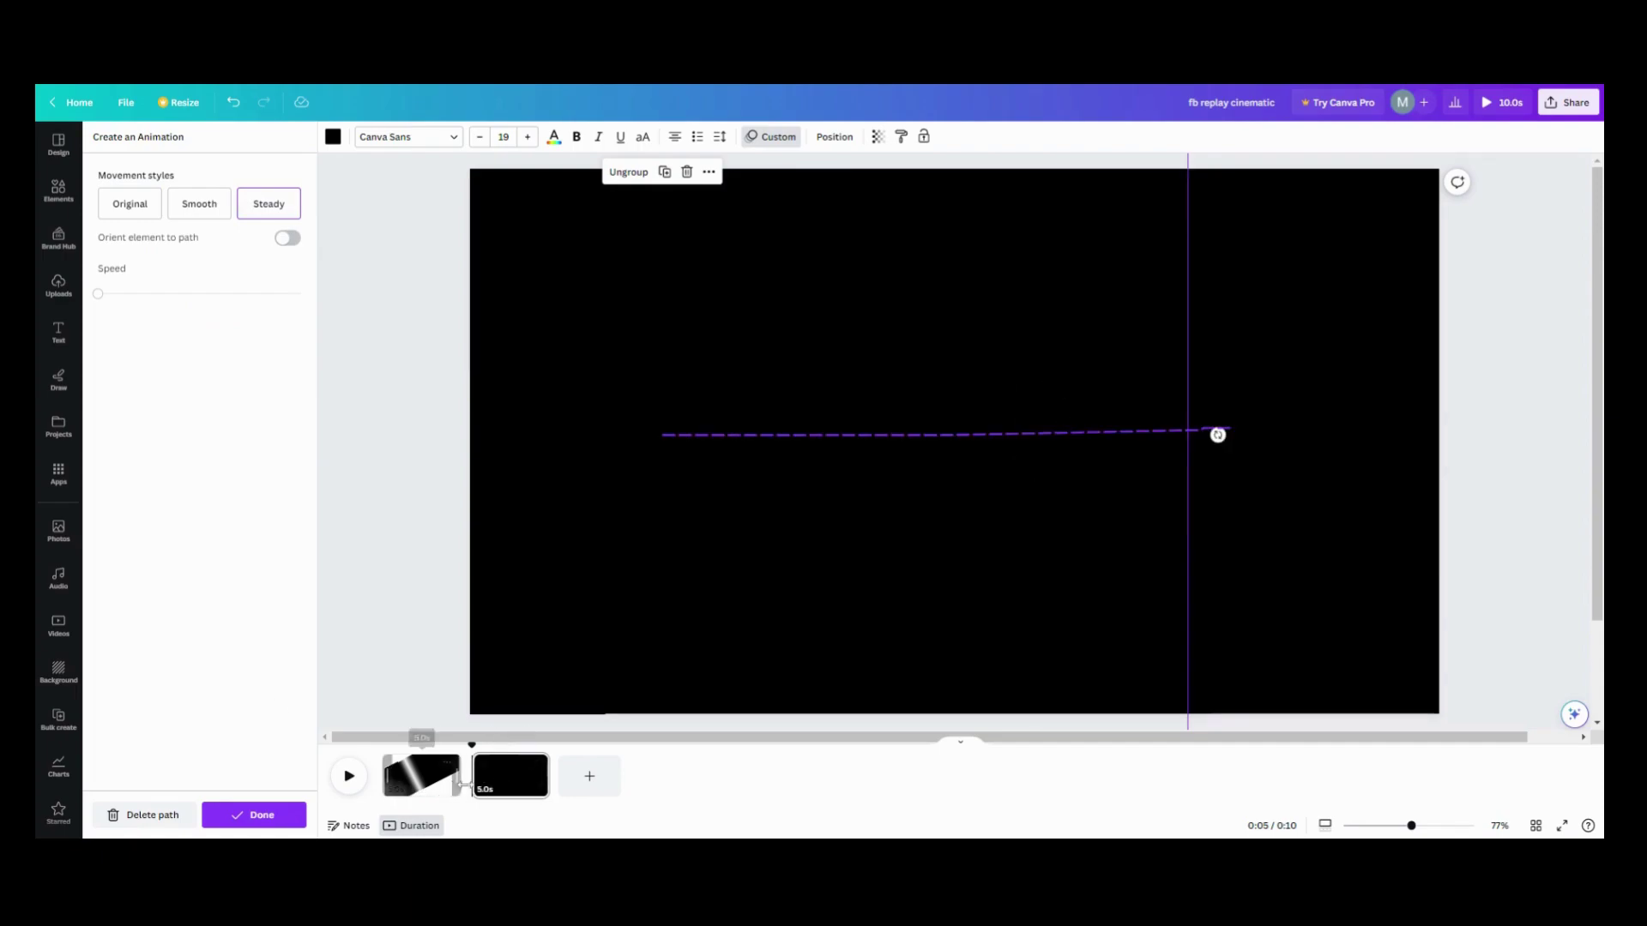
Preview the page so the gradient mask slides away and reveals the white name.
left_click(350, 777)
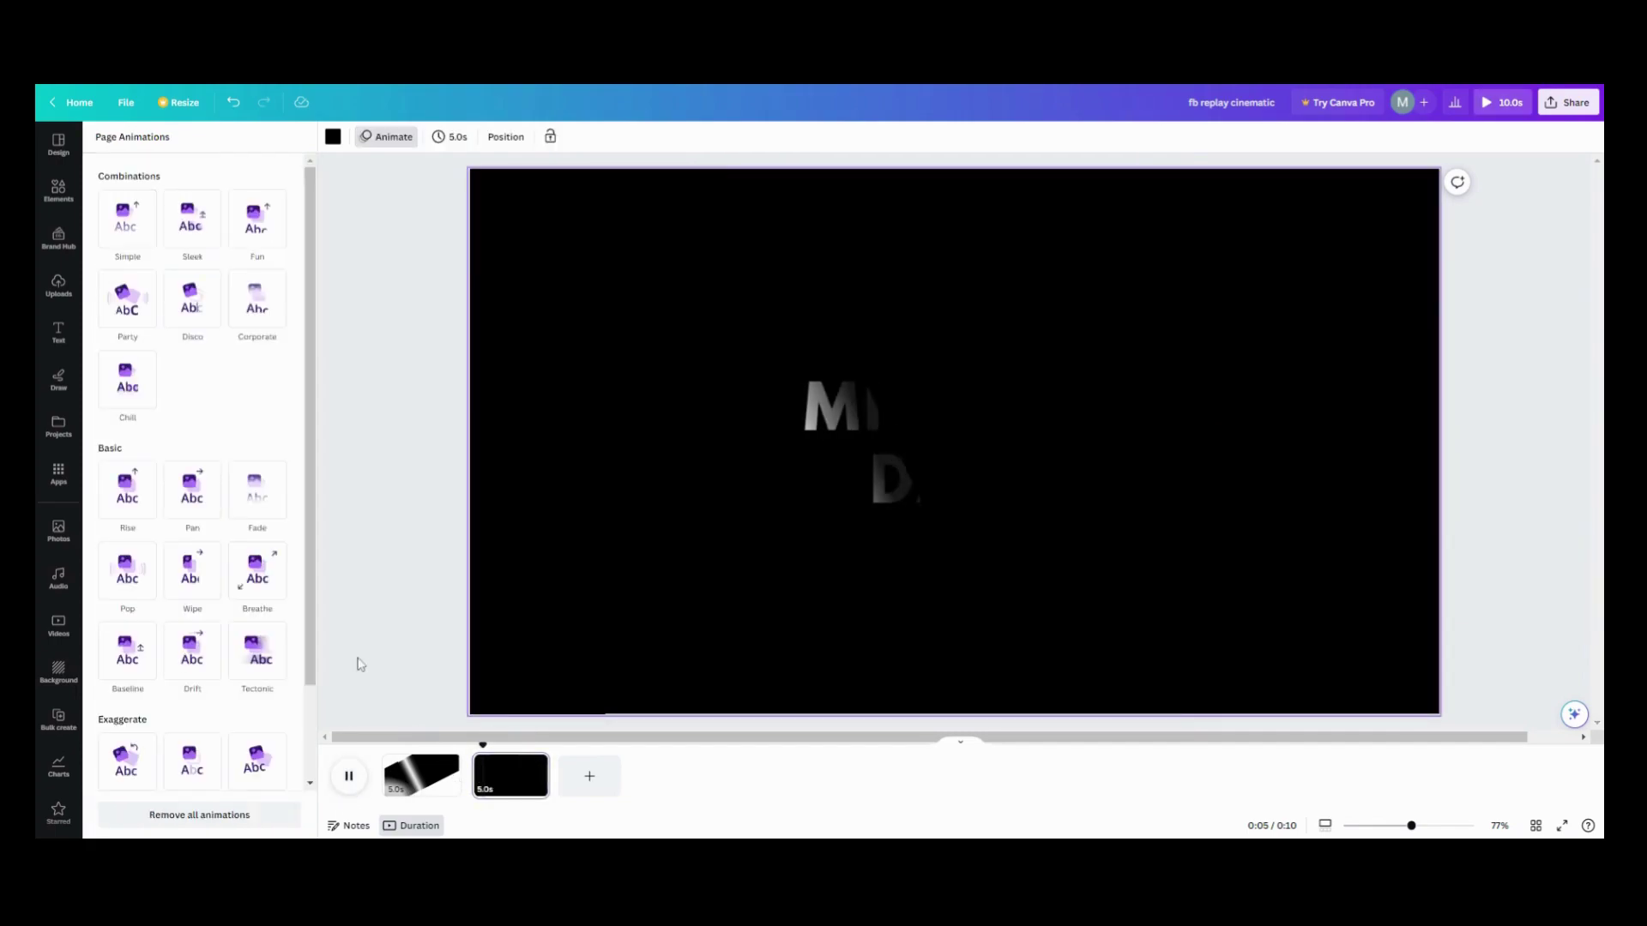